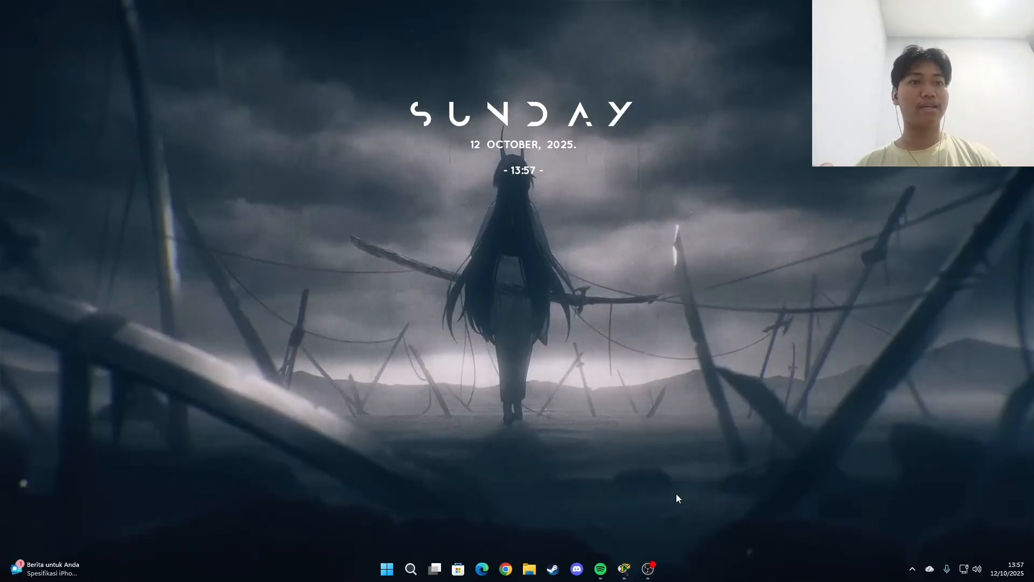
Step: Switch to Cisco Packet Tracer and test PC2's IP configuration by changing it to Static and back to DHCP
{"action": "key", "text": "alt+Tab"}
{"action": "key", "text": "alt+Tab"}
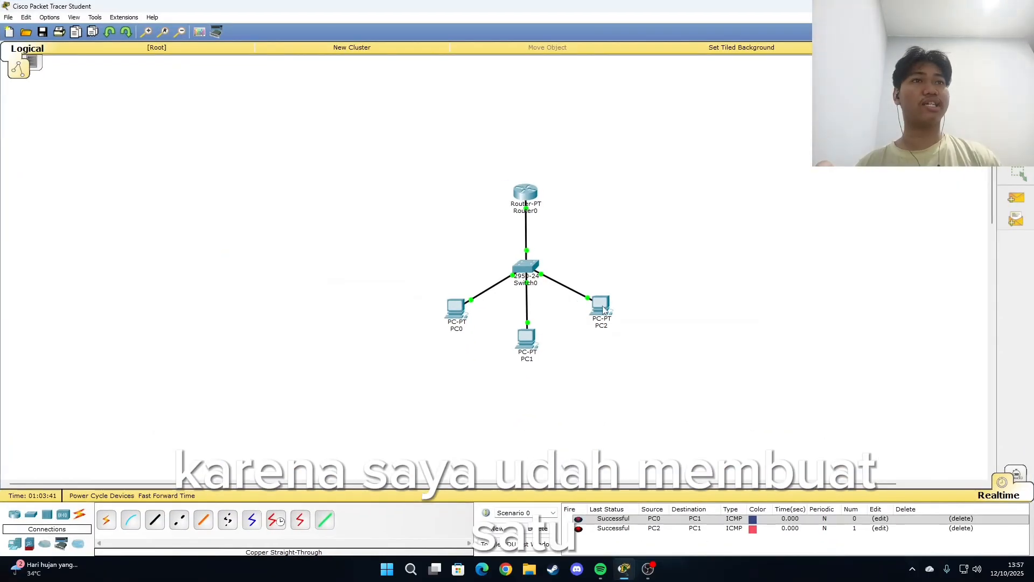
{"action": "left_click", "coordinate": [603, 307]}
{"action": "left_click", "coordinate": [411, 211]}
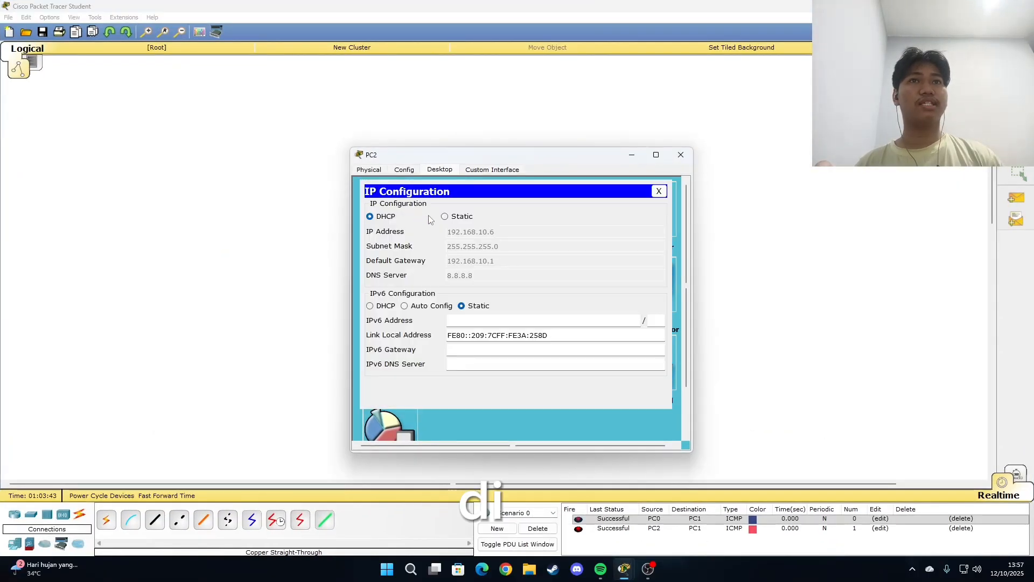
{"action": "left_click", "coordinate": [445, 216]}
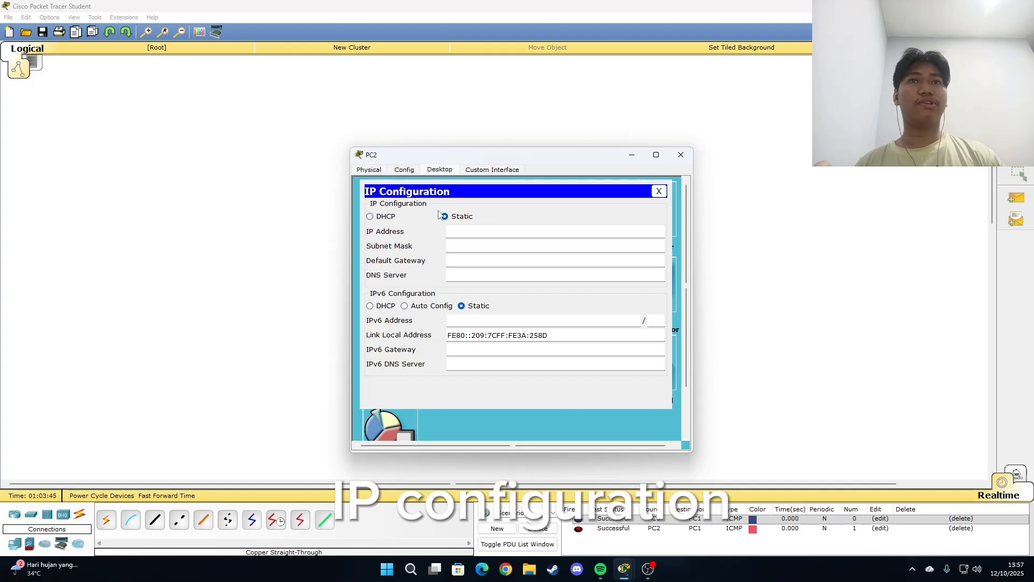
{"action": "left_click", "coordinate": [369, 216]}
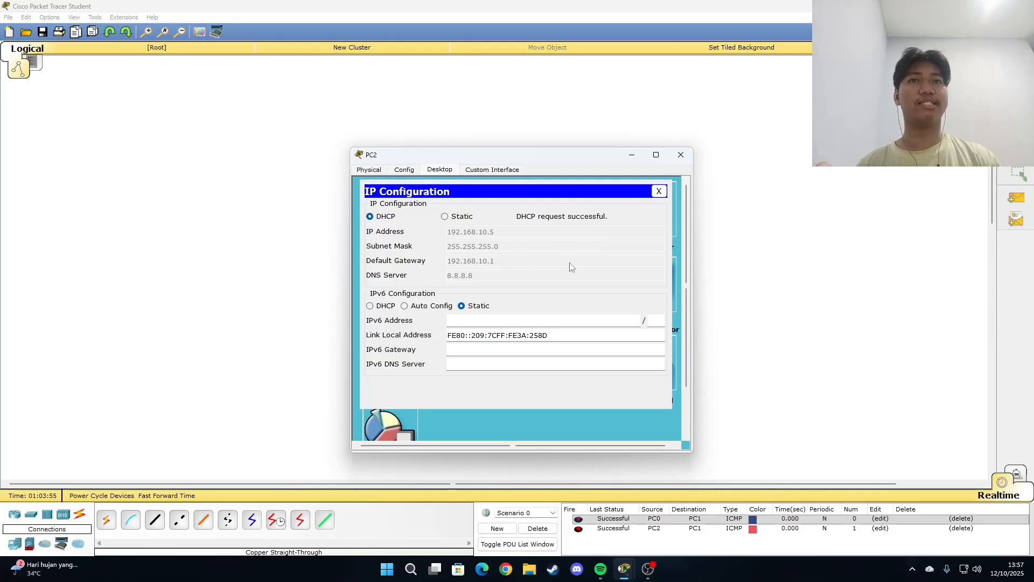
{"action": "left_click", "coordinate": [686, 156]}
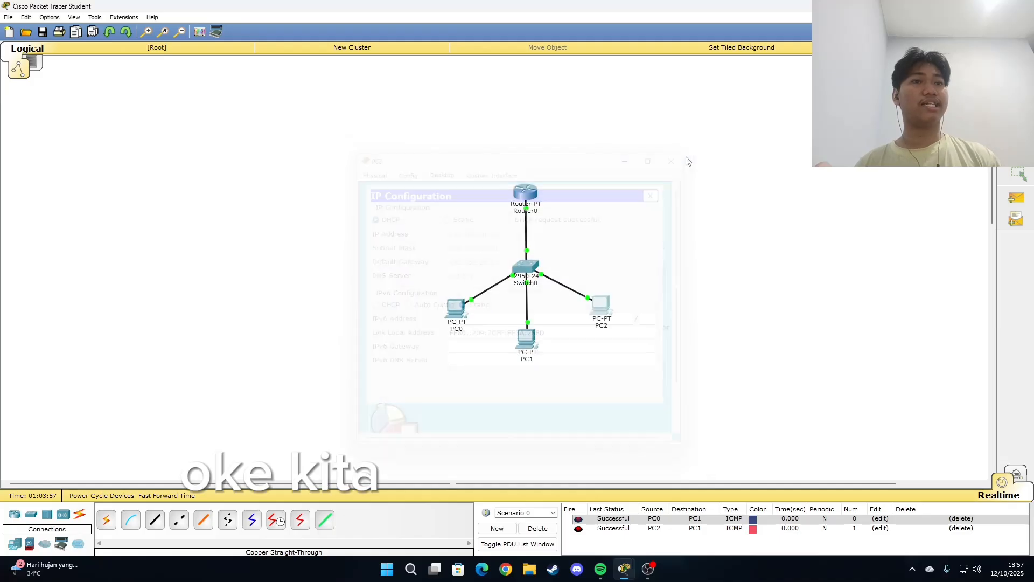
Step: Open a second Cisco Packet Tracer window with an empty workspace
{"action": "right_click", "coordinate": [631, 576]}
{"action": "left_click", "coordinate": [626, 503]}
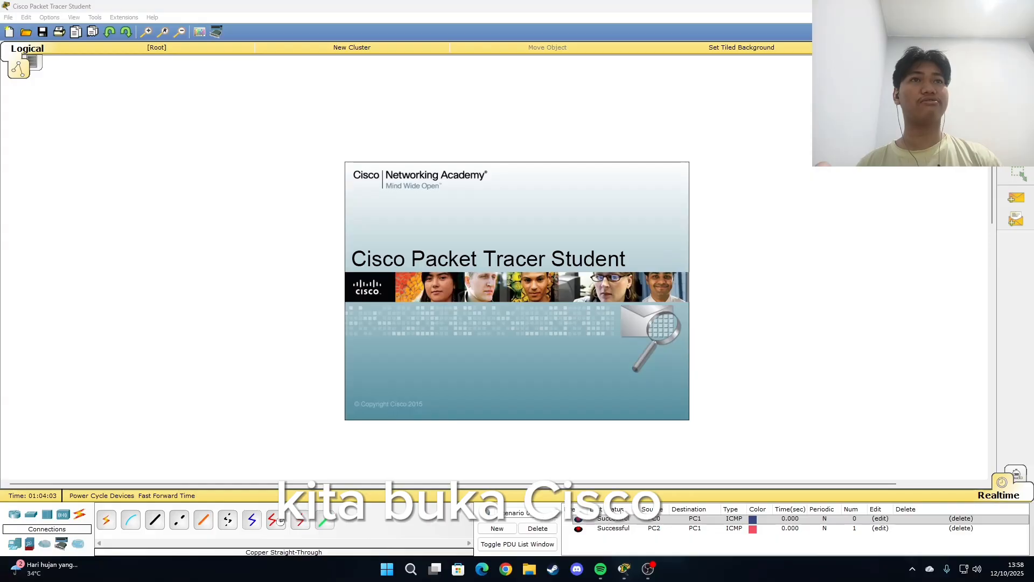
{"action": "left_click", "coordinate": [699, 119]}
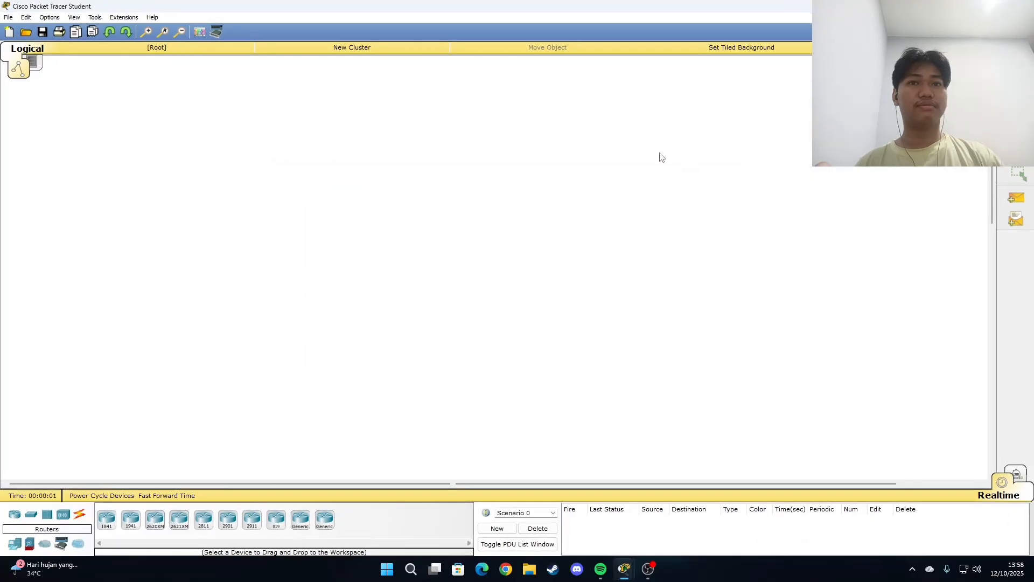
Step: Place a generic Router-PT in the upper middle of the workspace and a 2950-24 switch below it
{"action": "left_click", "coordinate": [300, 520]}
{"action": "left_click", "coordinate": [512, 191]}
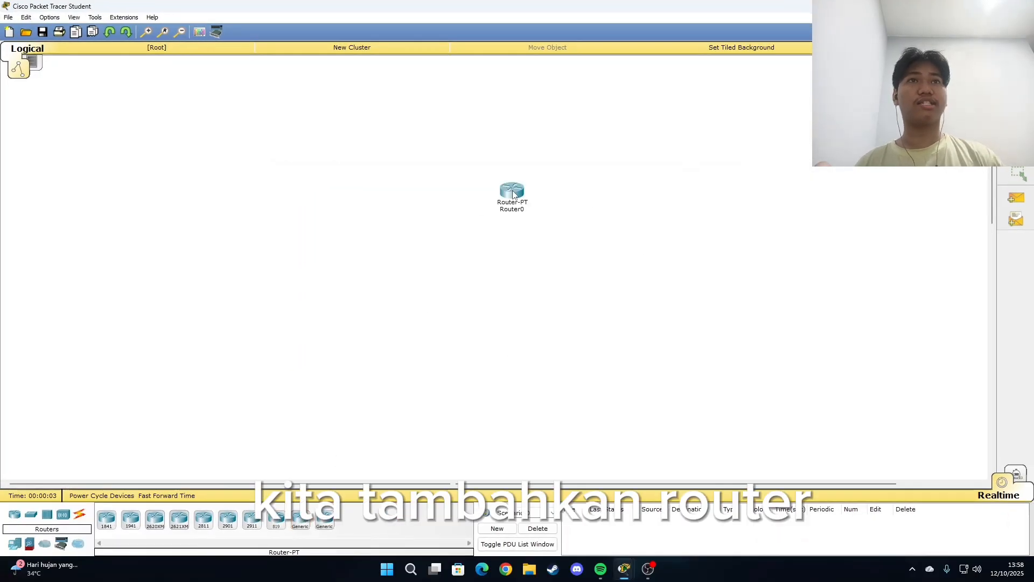
{"action": "left_click", "coordinate": [30, 515]}
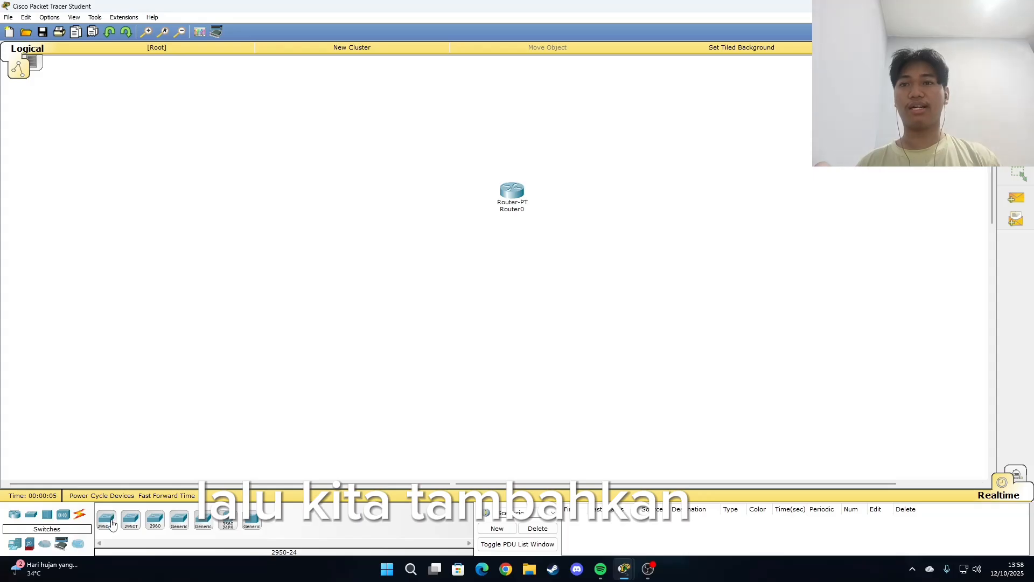
{"action": "left_click", "coordinate": [111, 522]}
{"action": "left_click", "coordinate": [511, 275]}
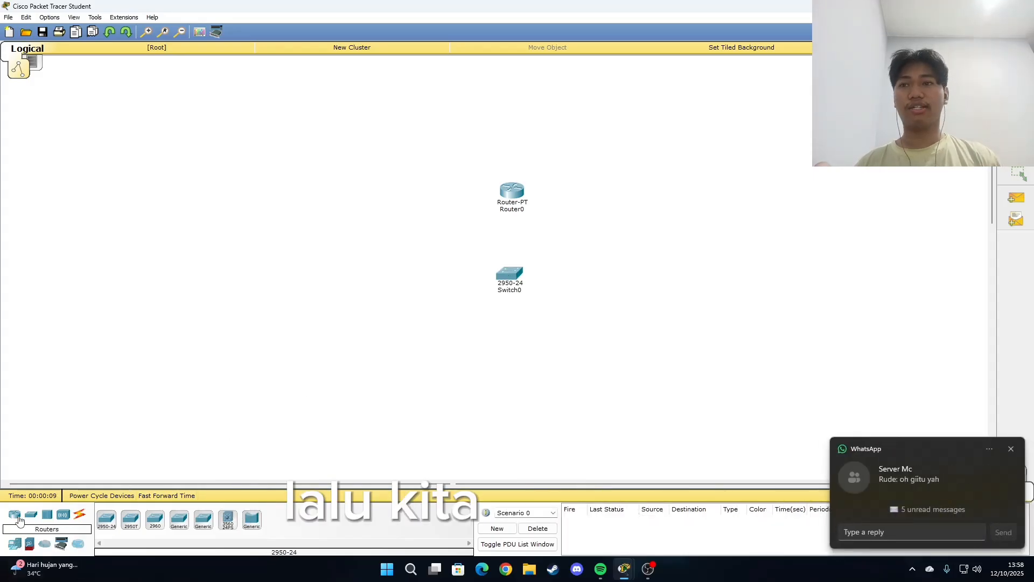
Step: Place three PC-PT computers in an arc below the switch and shift PC0 slightly closer to it
{"action": "left_click", "coordinate": [16, 543]}
{"action": "left_click", "coordinate": [106, 519]}
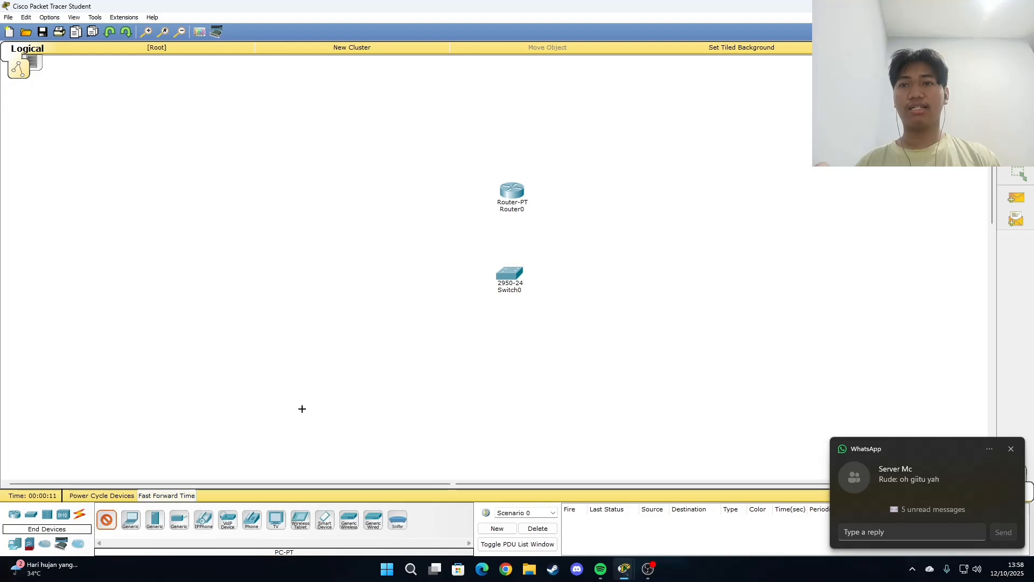
{"action": "left_click", "coordinate": [423, 342]}
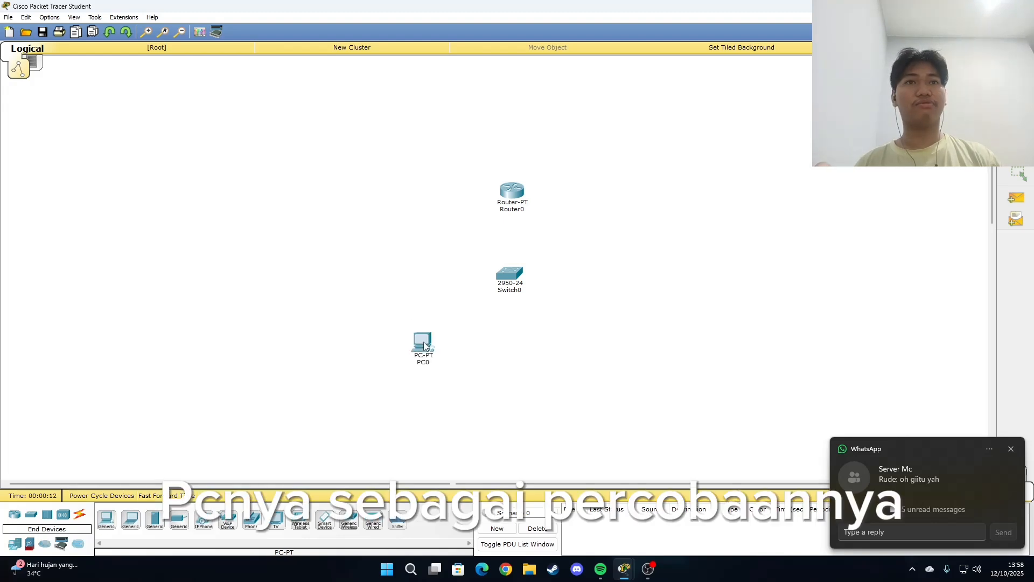
{"action": "left_click", "coordinate": [105, 522]}
{"action": "left_click", "coordinate": [507, 363]}
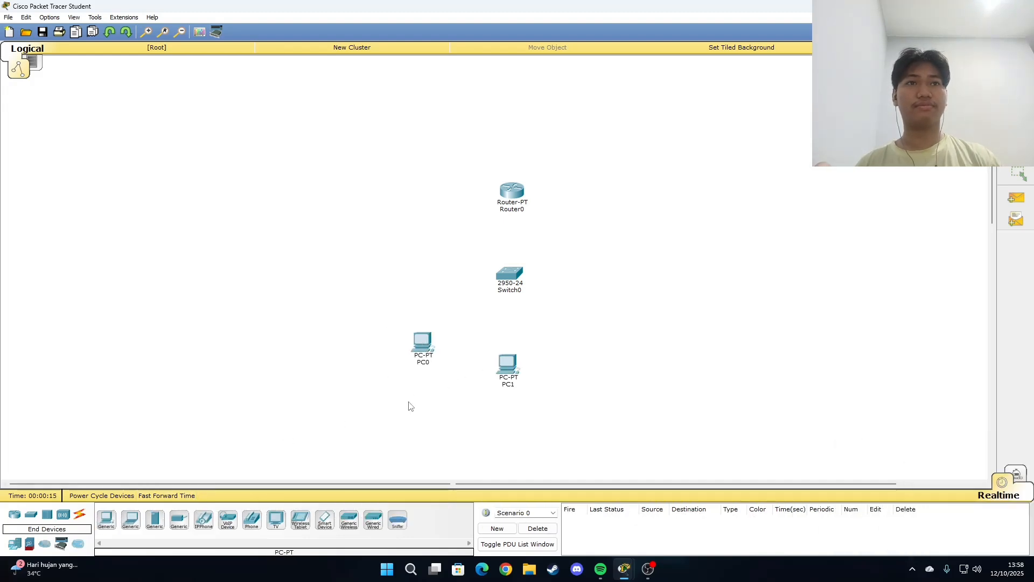
{"action": "left_click", "coordinate": [106, 522]}
{"action": "left_click", "coordinate": [602, 319]}
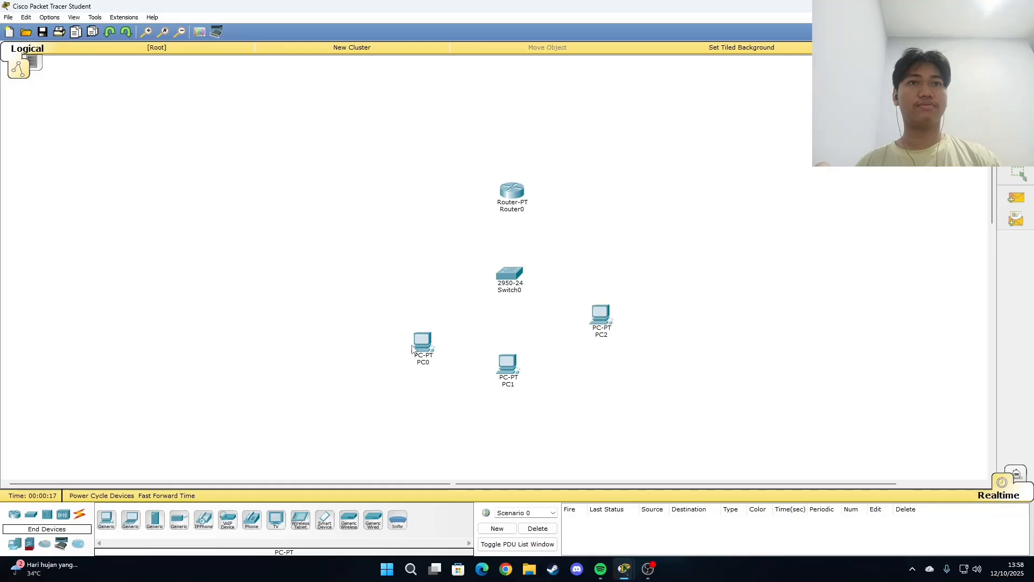
{"action": "left_click_drag", "start_coordinate": [413, 348], "coordinate": [424, 329]}
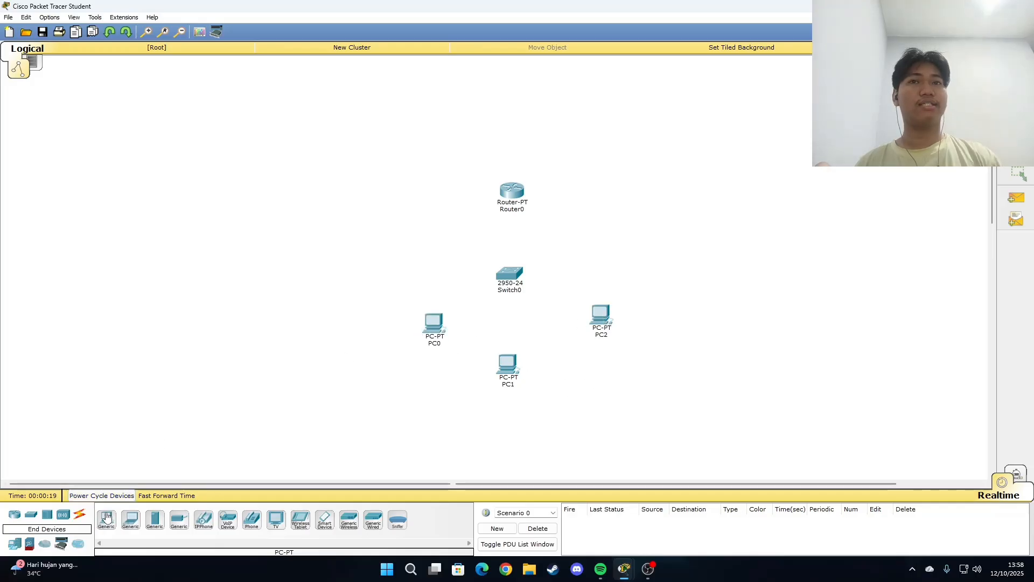
Step: Connect Switch0's FastEthernet0/1 port to Router0 with a copper straight-through cable
{"action": "left_click", "coordinate": [80, 514]}
{"action": "left_click", "coordinate": [156, 525]}
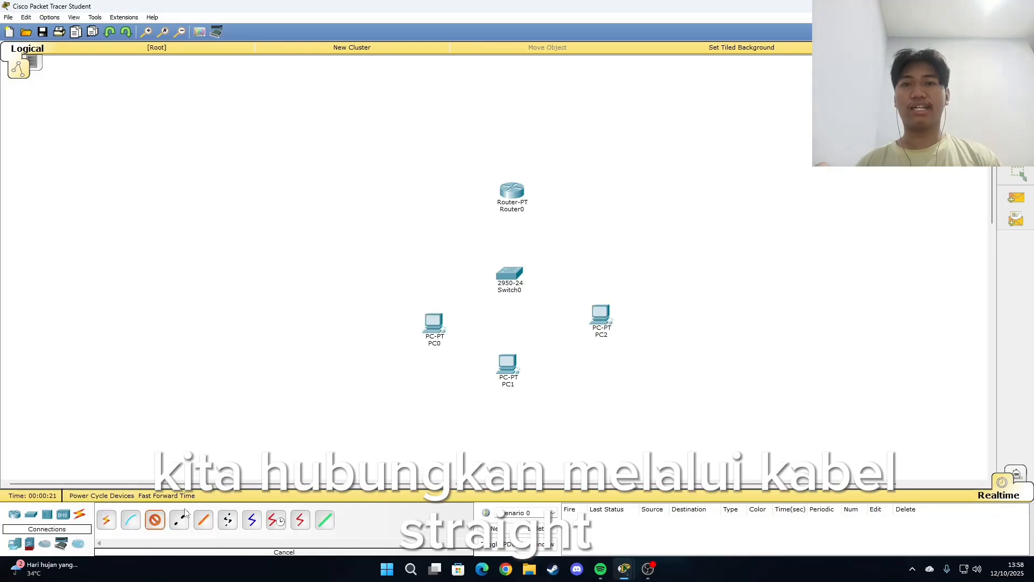
{"action": "left_click", "coordinate": [514, 264]}
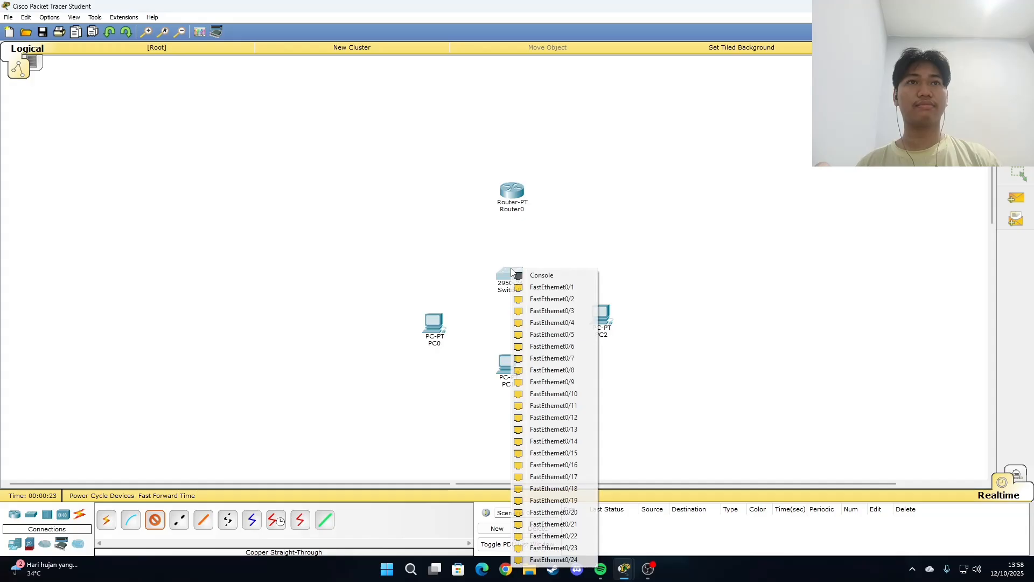
{"action": "left_click", "coordinate": [534, 287]}
{"action": "left_click", "coordinate": [511, 192]}
{"action": "left_click", "coordinate": [532, 218]}
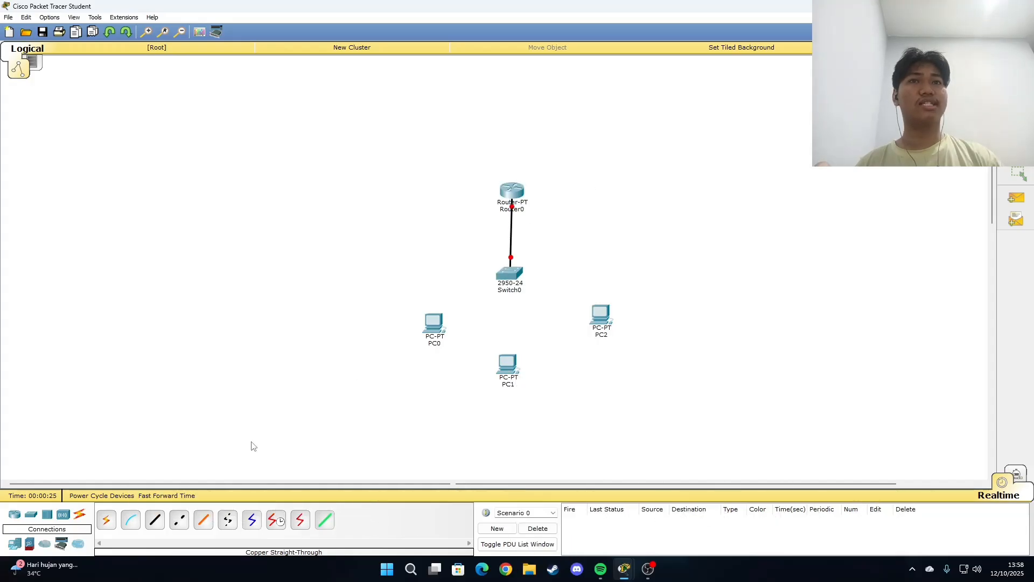
Step: Connect Switch0 to PC0, PC1 and PC2 with copper straight-through cables, and fast-forward the simulation time
{"action": "left_click", "coordinate": [514, 272]}
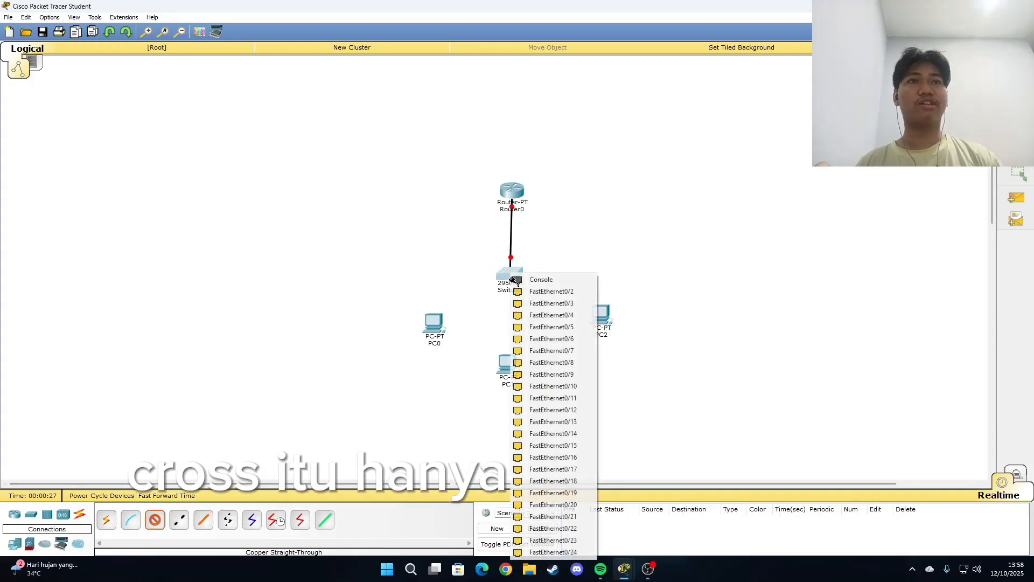
{"action": "left_click", "coordinate": [542, 291]}
{"action": "left_click", "coordinate": [434, 327]}
{"action": "left_click", "coordinate": [438, 346]}
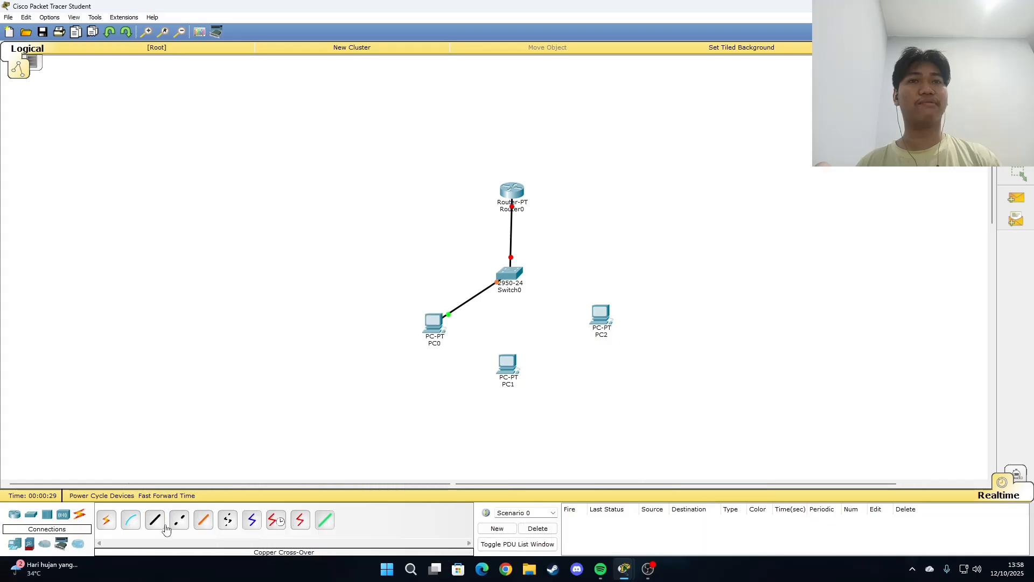
{"action": "left_click", "coordinate": [510, 275]}
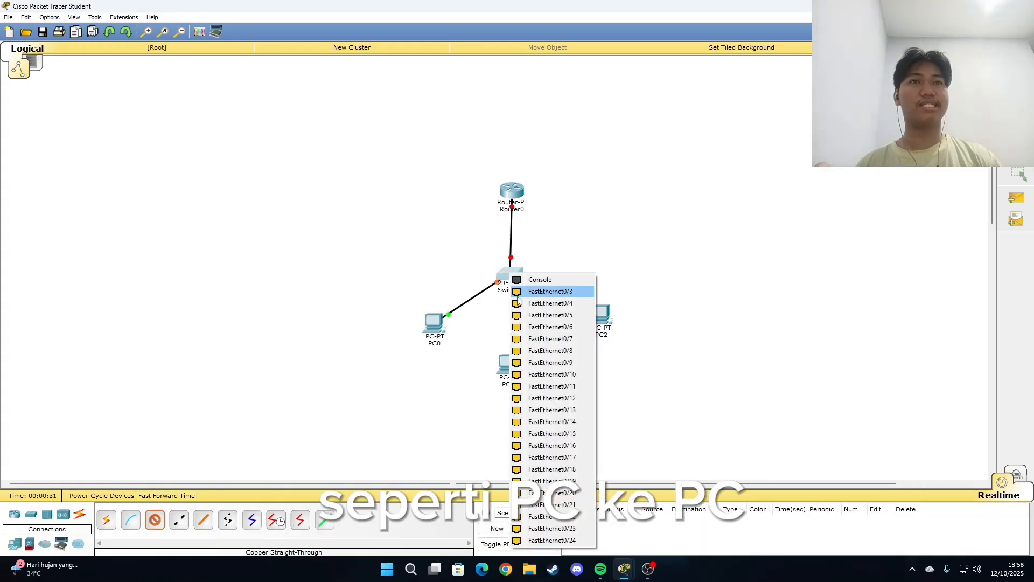
{"action": "left_click", "coordinate": [541, 303]}
{"action": "left_click", "coordinate": [505, 375]}
{"action": "left_click", "coordinate": [541, 388]}
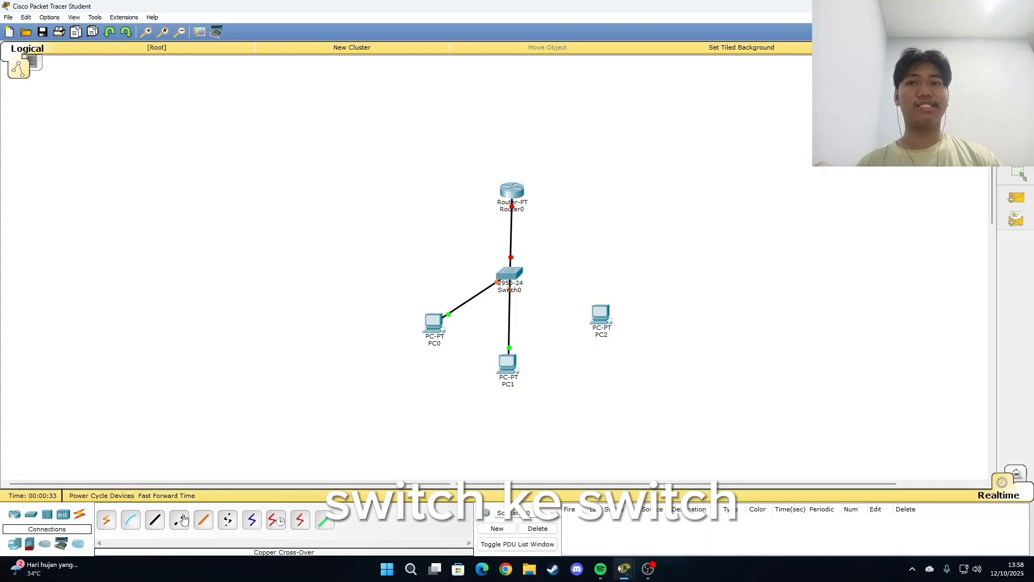
{"action": "left_click", "coordinate": [506, 275]}
{"action": "left_click", "coordinate": [541, 302]}
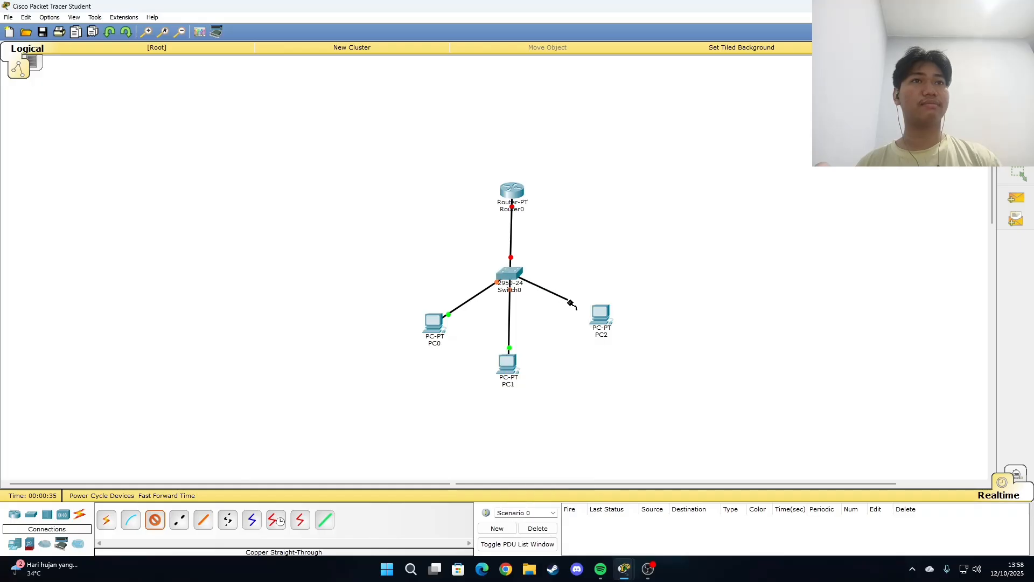
{"action": "left_click", "coordinate": [600, 317]}
{"action": "left_click", "coordinate": [605, 335]}
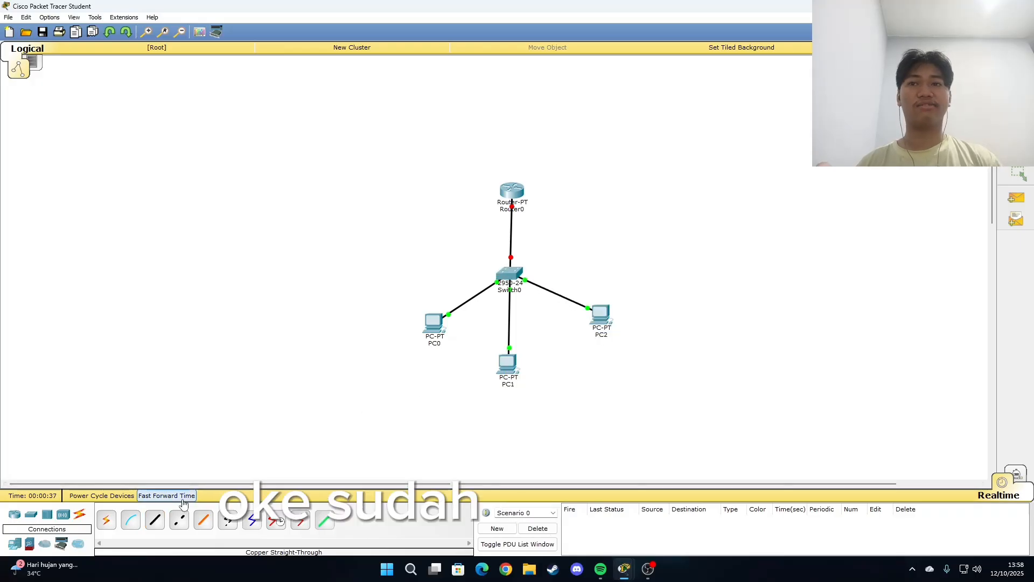
{"action": "left_click", "coordinate": [166, 496]}
Step: Open Router0's command line interface and answer no to the initial configuration dialog
{"action": "left_click", "coordinate": [511, 193]}
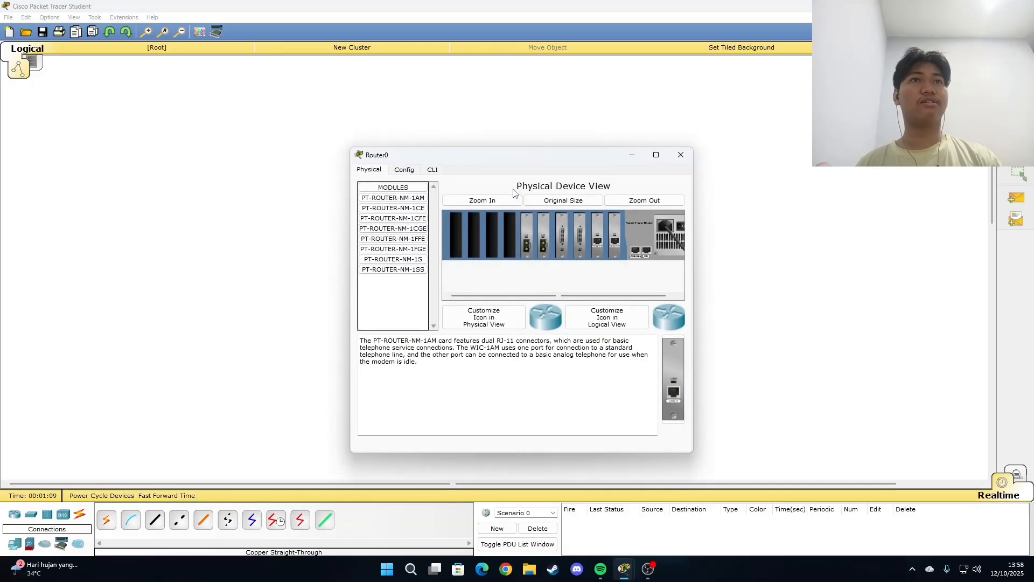
{"action": "left_click", "coordinate": [433, 170]}
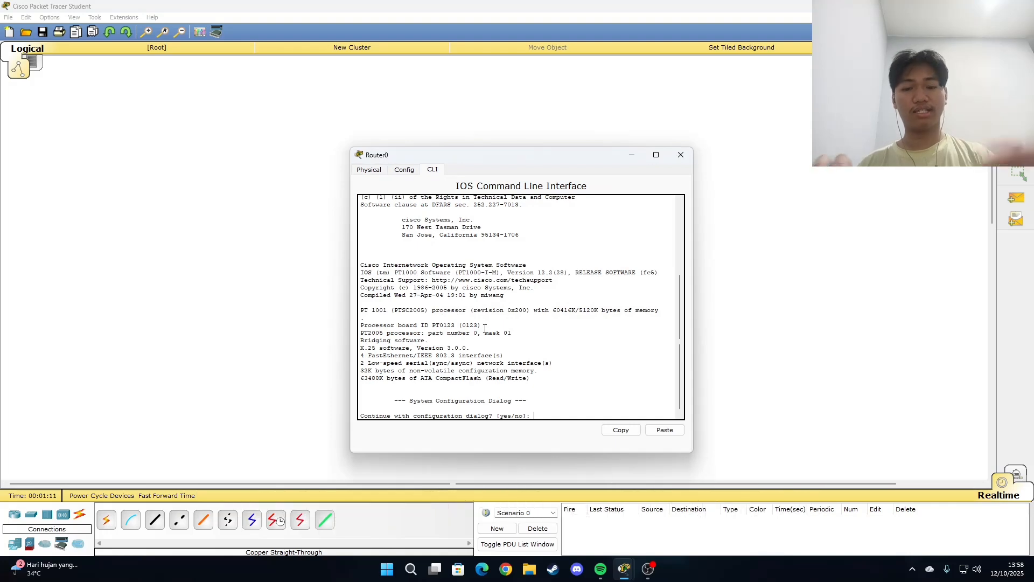
{"action": "type", "text": "no"}
{"action": "key", "text": "Return"}
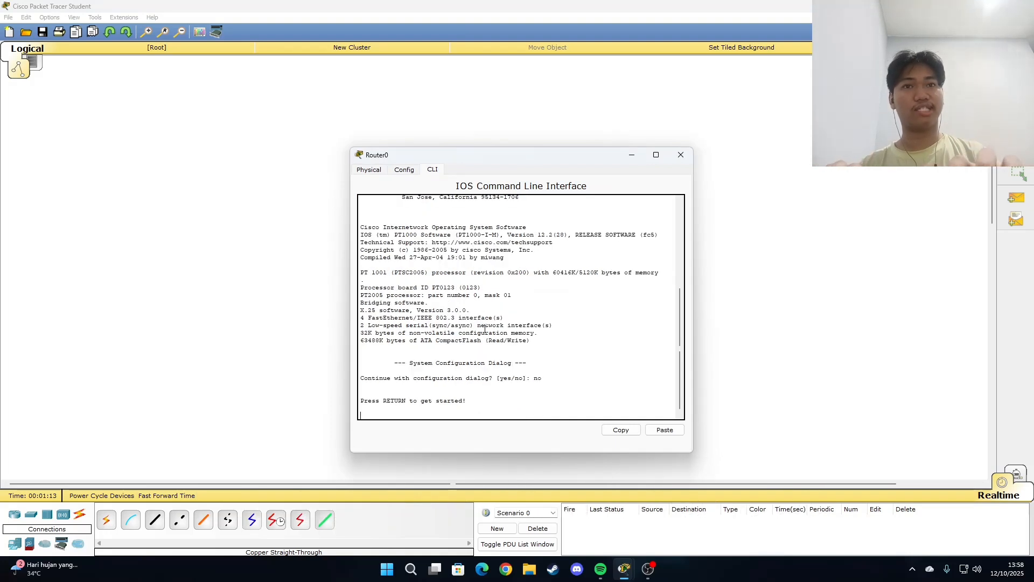
{"action": "key", "text": "Return"}
Step: Enter privileged mode on Router0 with enable, and global configuration mode with config terminal
{"action": "type", "text": "enable"}
{"action": "key", "text": "Return"}
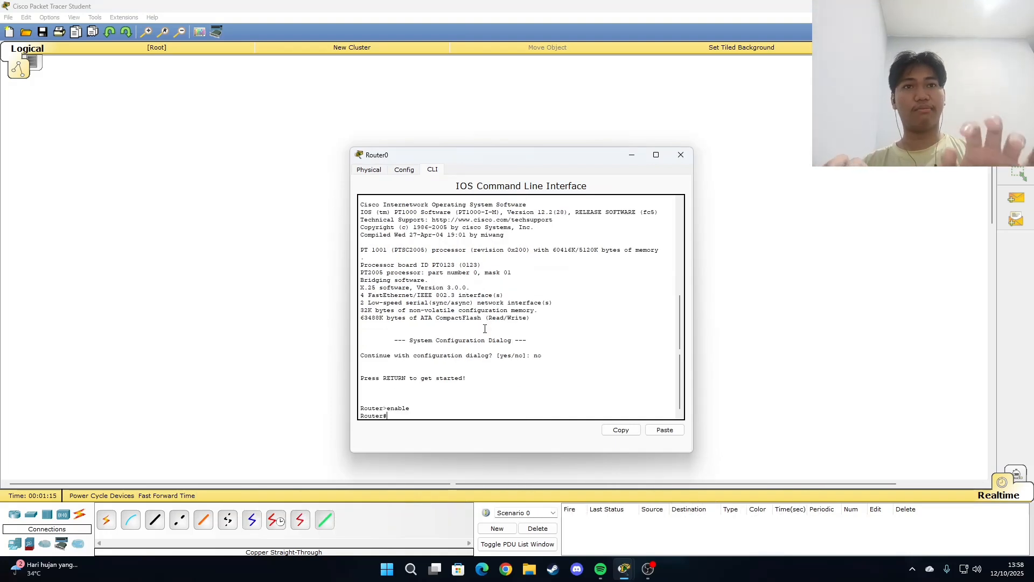
{"action": "type", "text": "config te"}
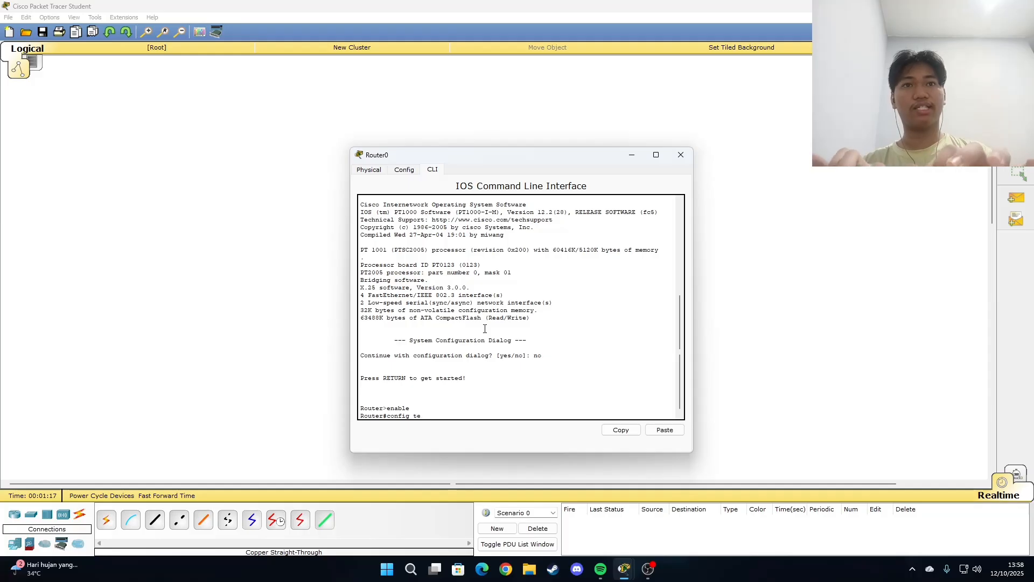
{"action": "type", "text": "rrina"}
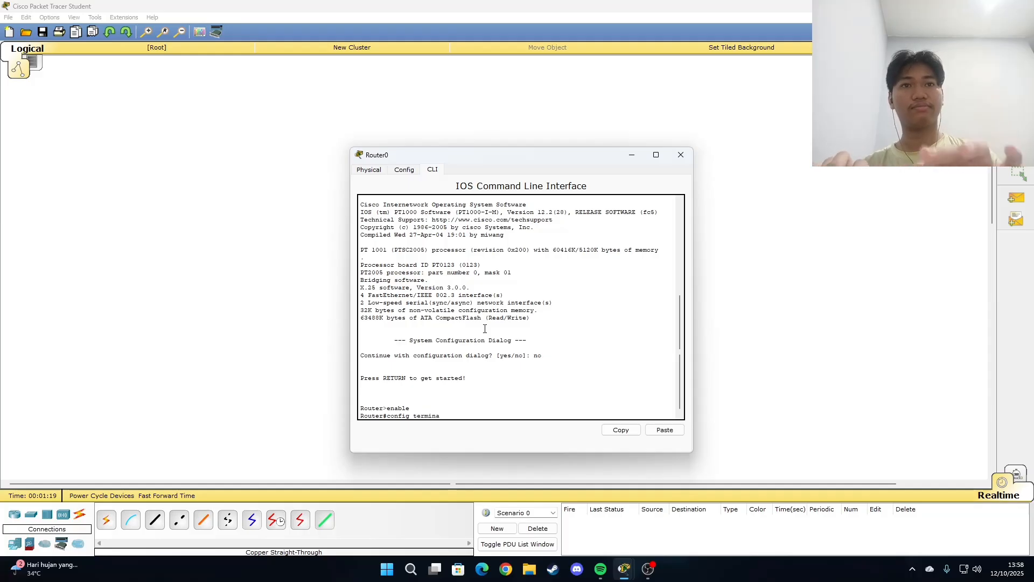
{"action": "type", "text": "l"}
{"action": "key", "text": "Return"}
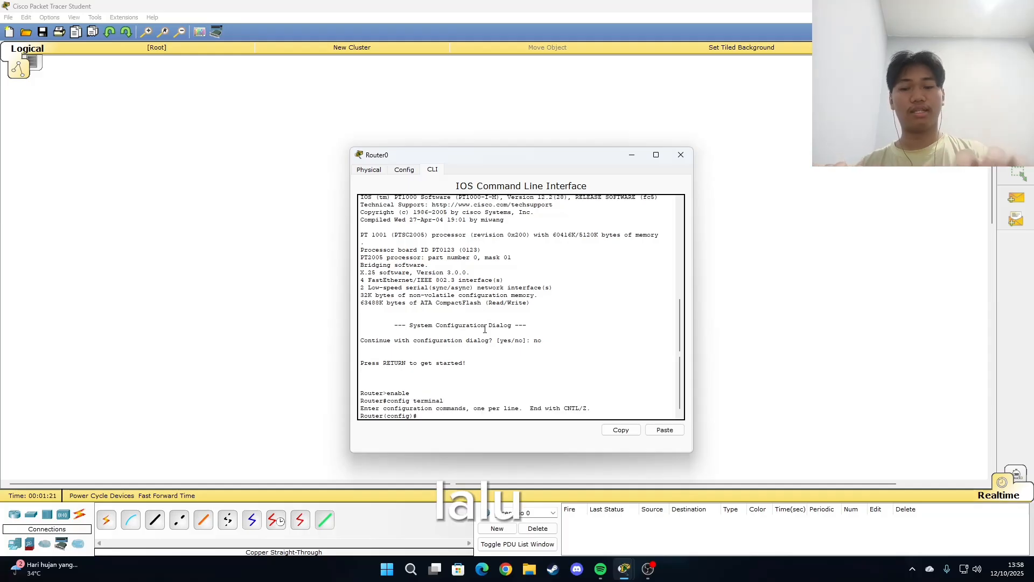
Step: Enter interface configuration mode for Router0's FastEthernet port with the command int fa0/0
{"action": "left_click_drag", "start_coordinate": [522, 156], "coordinate": [781, 161]}
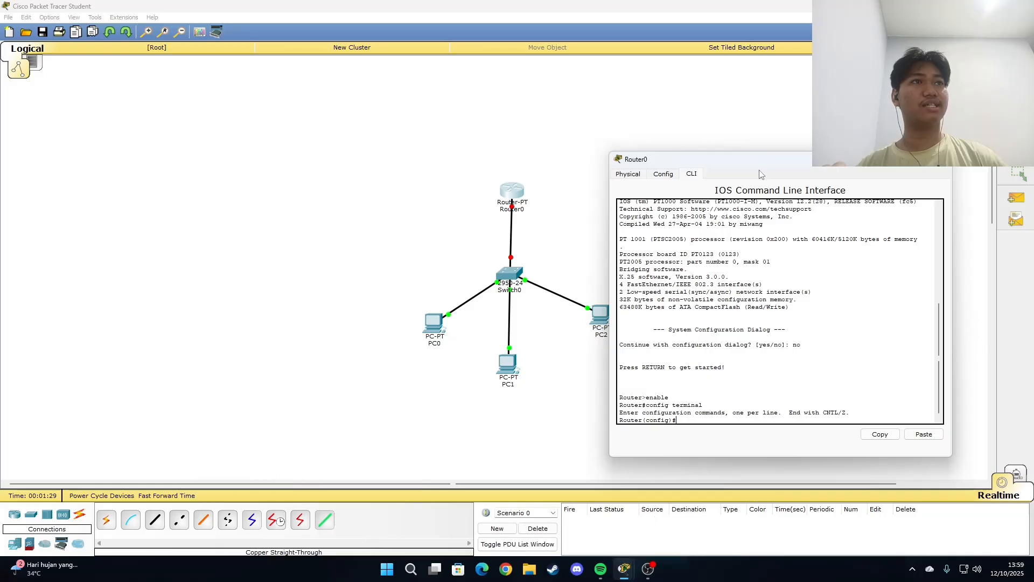
{"action": "left_click_drag", "start_coordinate": [747, 153], "coordinate": [565, 141]}
{"action": "left_click_drag", "start_coordinate": [717, 156], "coordinate": [476, 140]}
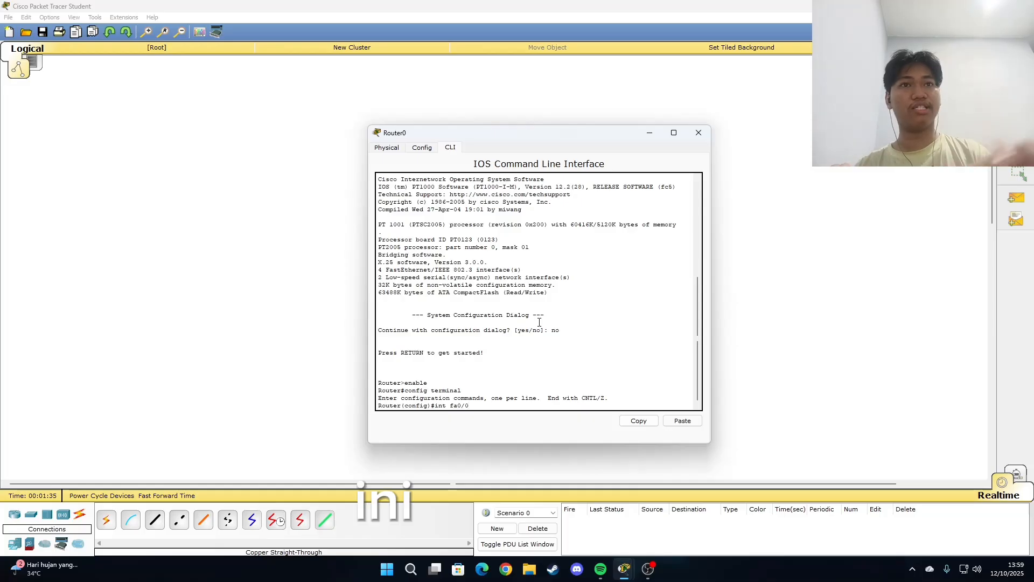
{"action": "left_click_drag", "start_coordinate": [537, 140], "coordinate": [469, 135]}
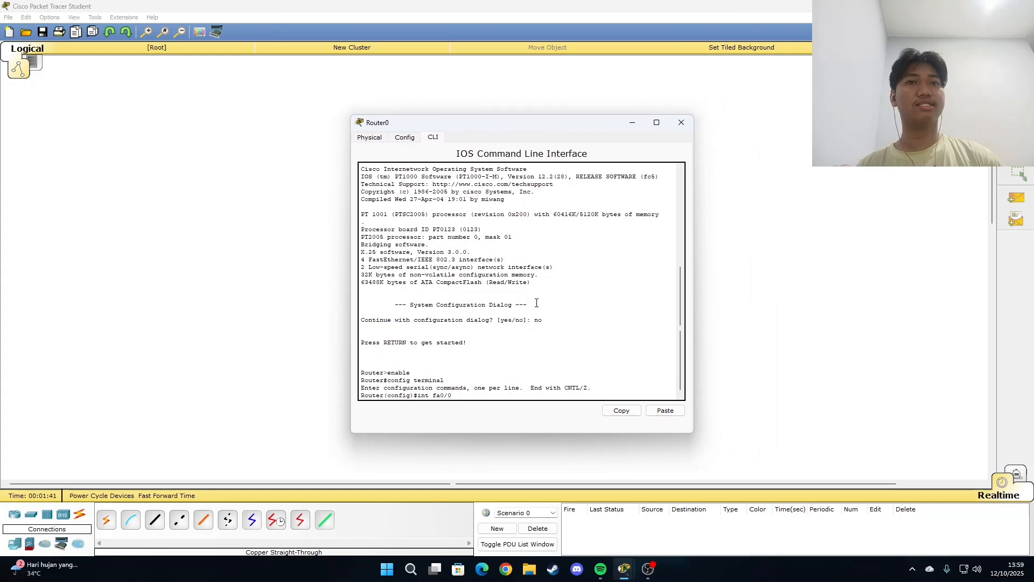
{"action": "key", "text": "Return"}
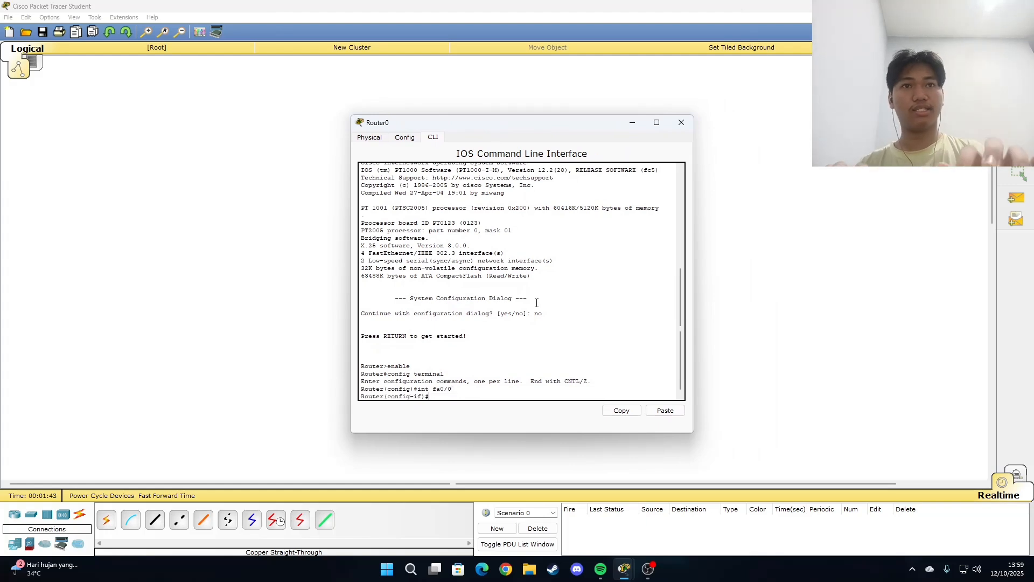
Step: Assign IP address 192.168.10.1 with subnet mask 255.255.255.0 to Router0's FastEthernet0/0 interface using ip add
{"action": "type", "text": "ip add 192.168.10.1 255.255.255.0"}
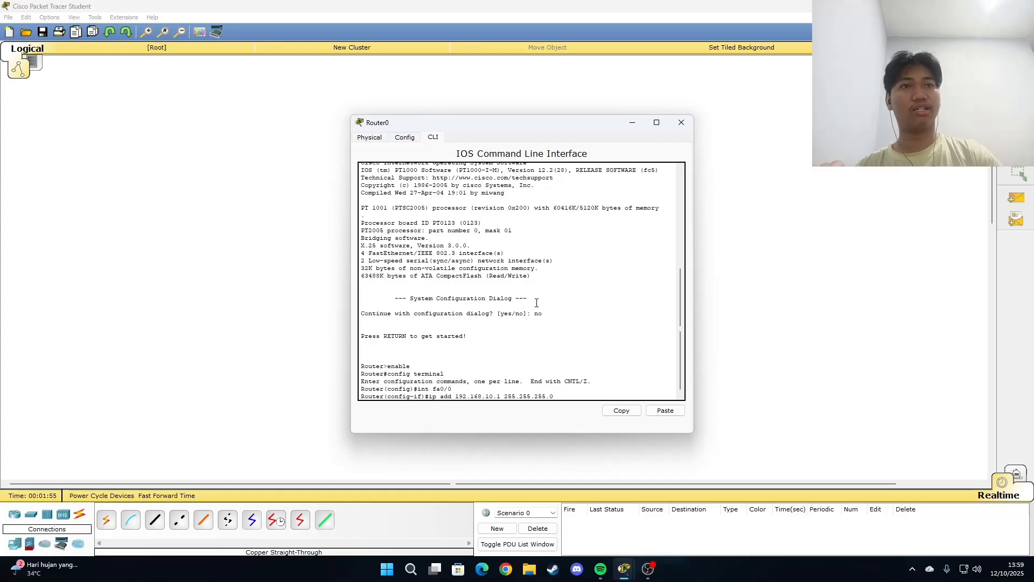
{"action": "left_click_drag", "start_coordinate": [504, 396], "coordinate": [554, 397]}
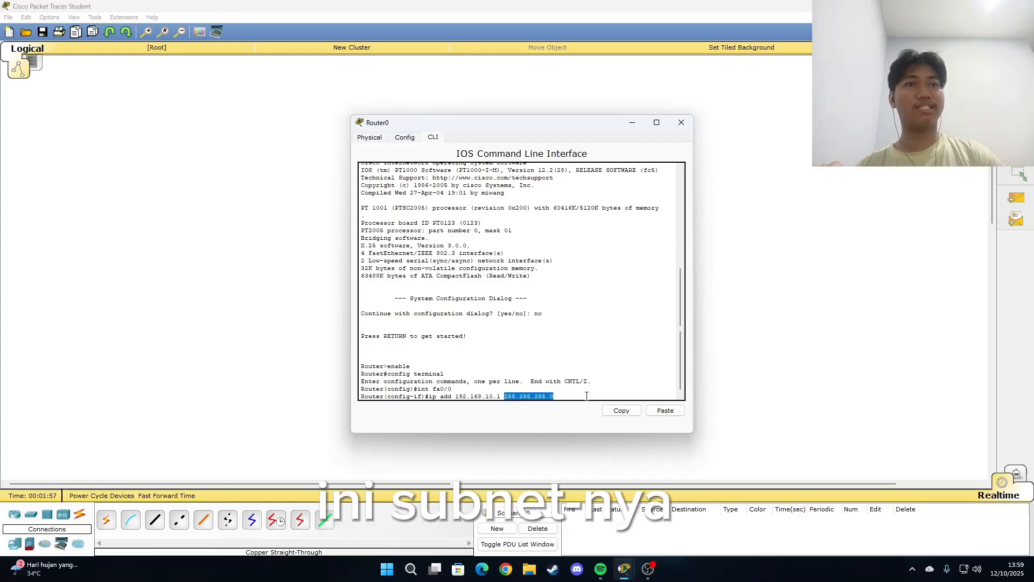
{"action": "left_click", "coordinate": [591, 396]}
{"action": "key", "text": "Return"}
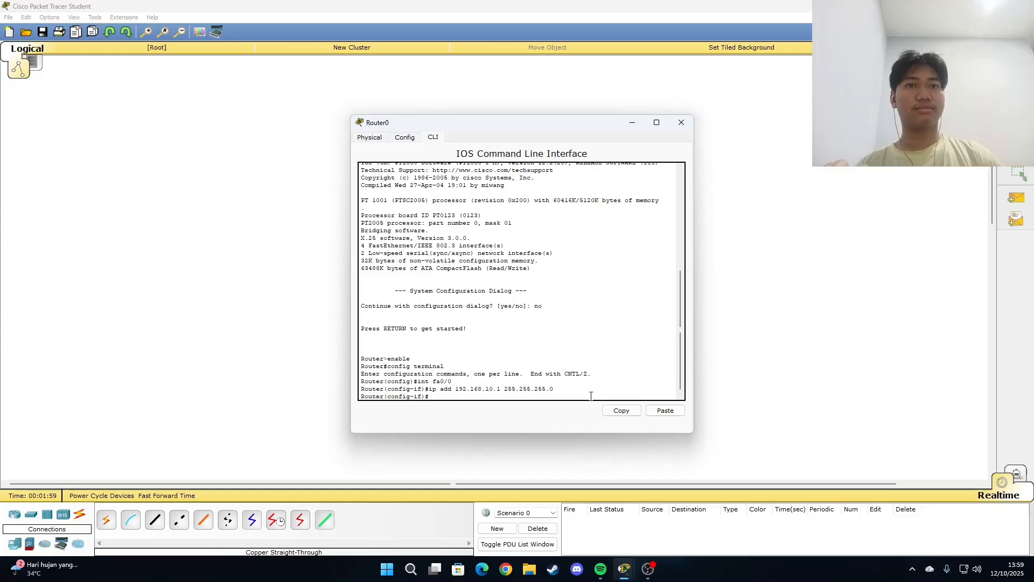
Step: Enable the FastEthernet0/0 interface with no shutdown, and return to global configuration mode with ex
{"action": "type", "text": "no s"}
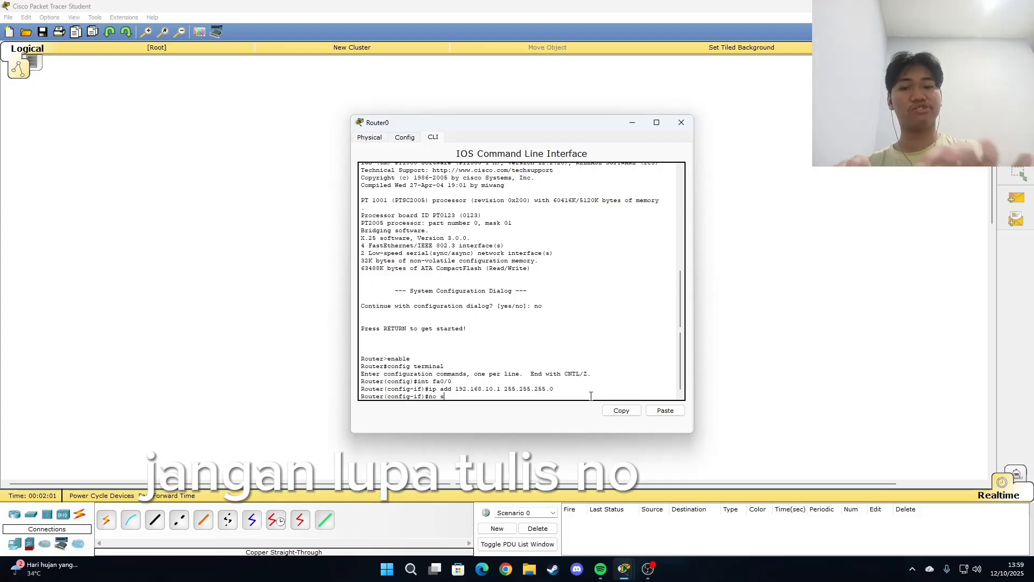
{"action": "type", "text": "hutdown"}
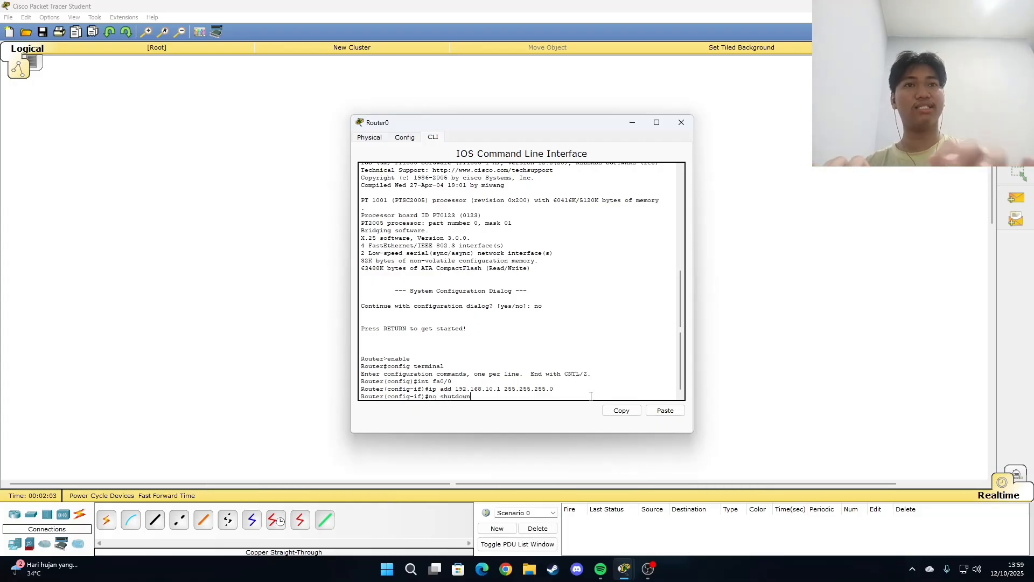
{"action": "key", "text": "Return"}
{"action": "key", "text": "Return"}
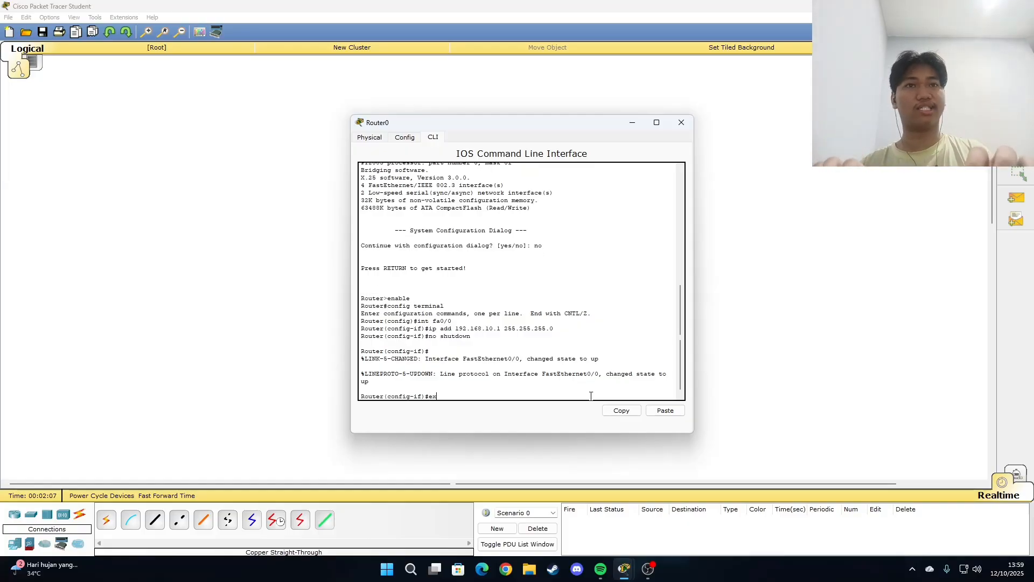
{"action": "type", "text": "ex"}
{"action": "key", "text": "Return"}
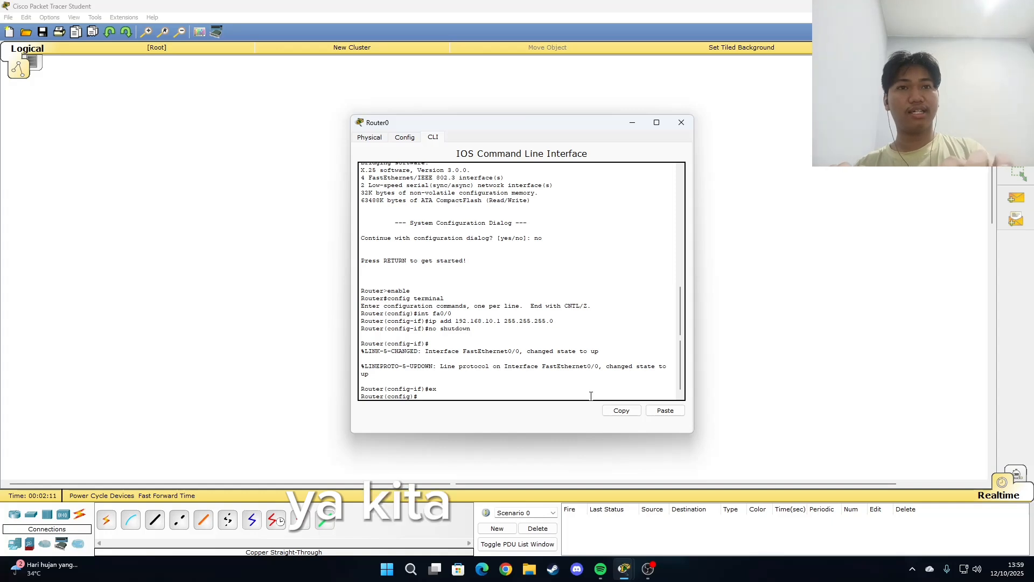
Step: Create a DHCP pool named pool1 on Router0 with the command ip dhcp pool pool1
{"action": "type", "text": "ip dj"}
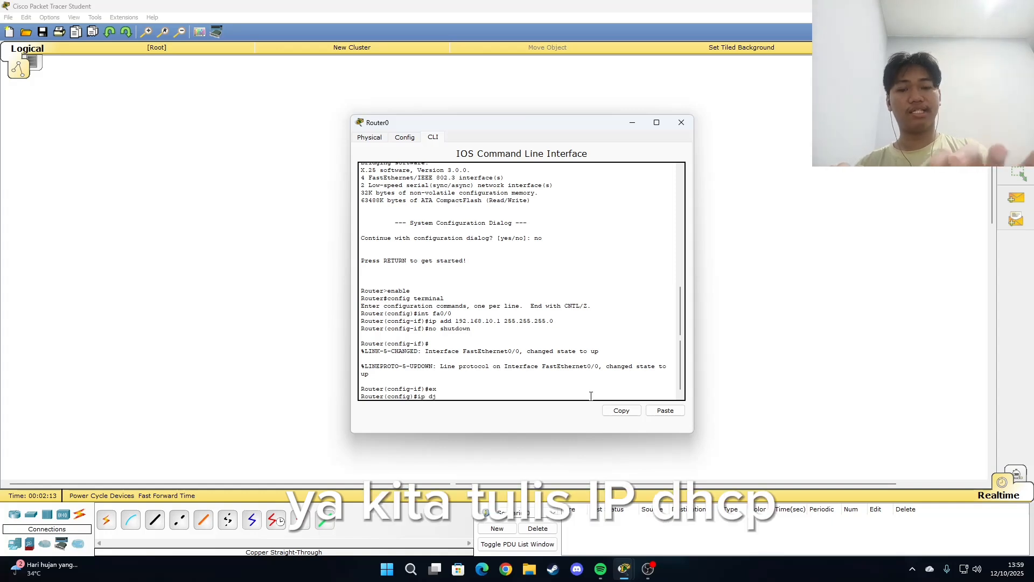
{"action": "type", "text": "h"}
{"action": "key", "text": "BackSpace"}
{"action": "key", "text": "BackSpace"}
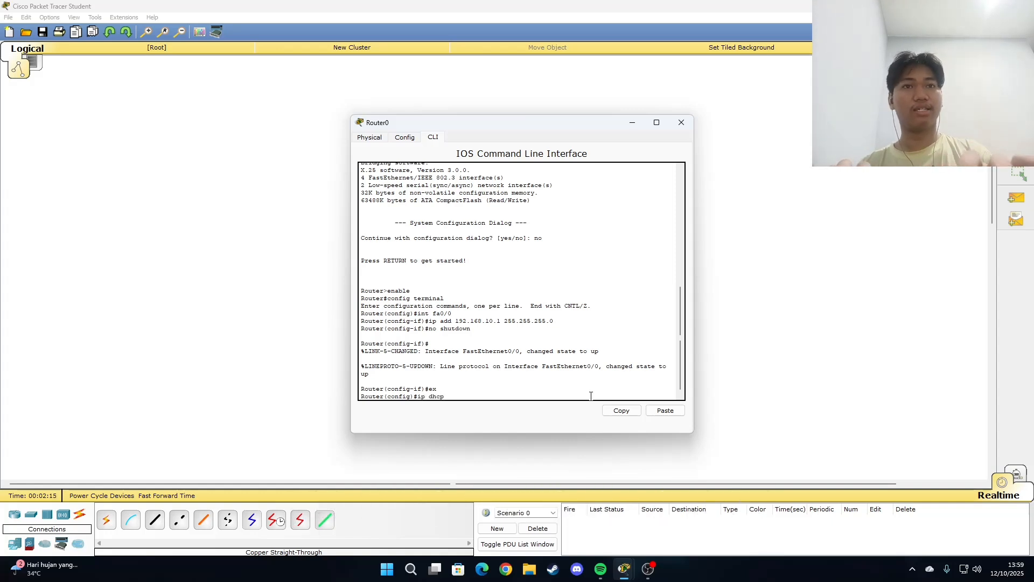
{"action": "type", "text": "hcp pool pool1"}
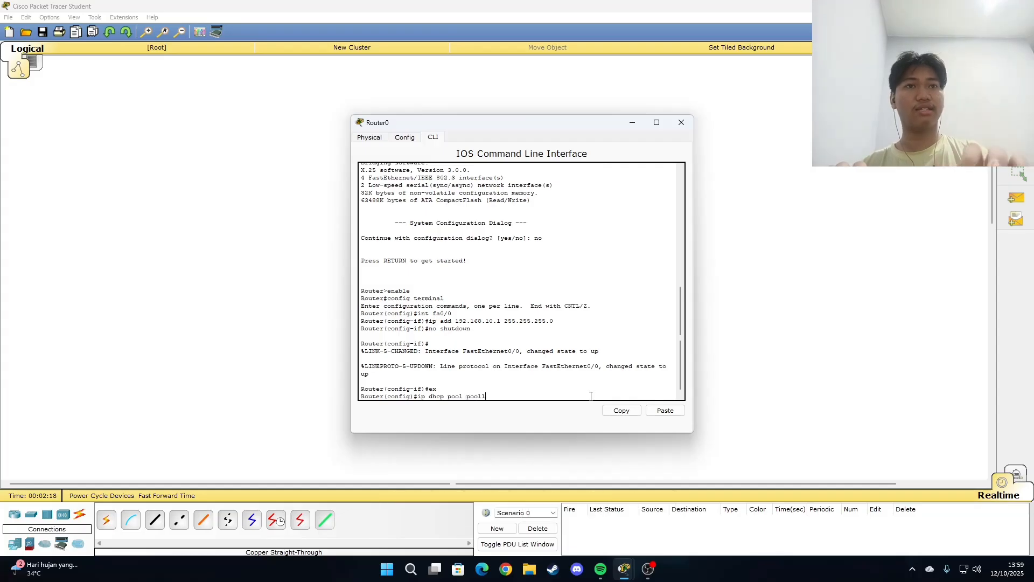
{"action": "key", "text": "Return"}
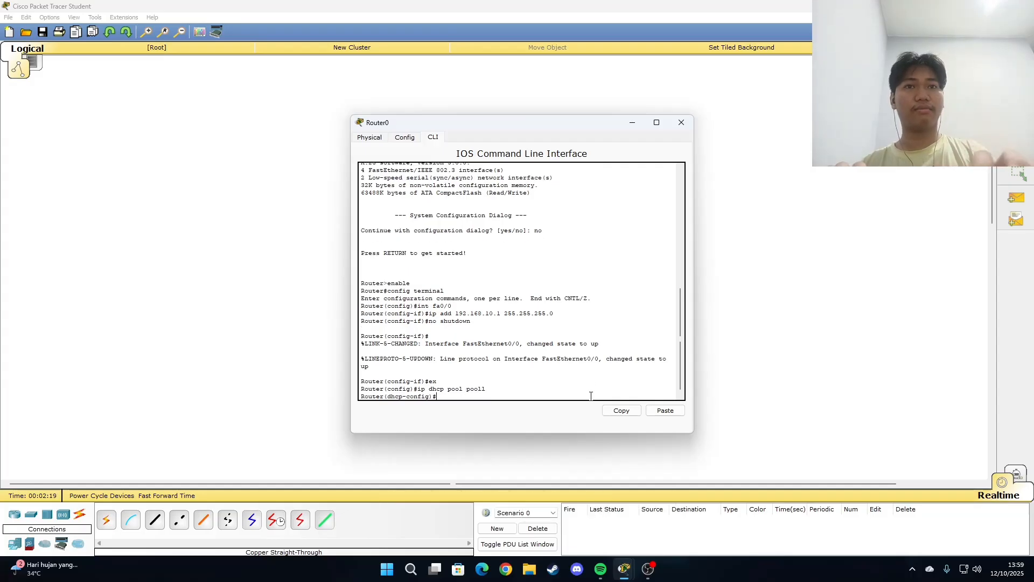
Step: Set the DHCP pool's default gateway with the command default-router 192.168.10.1
{"action": "type", "text": "de"}
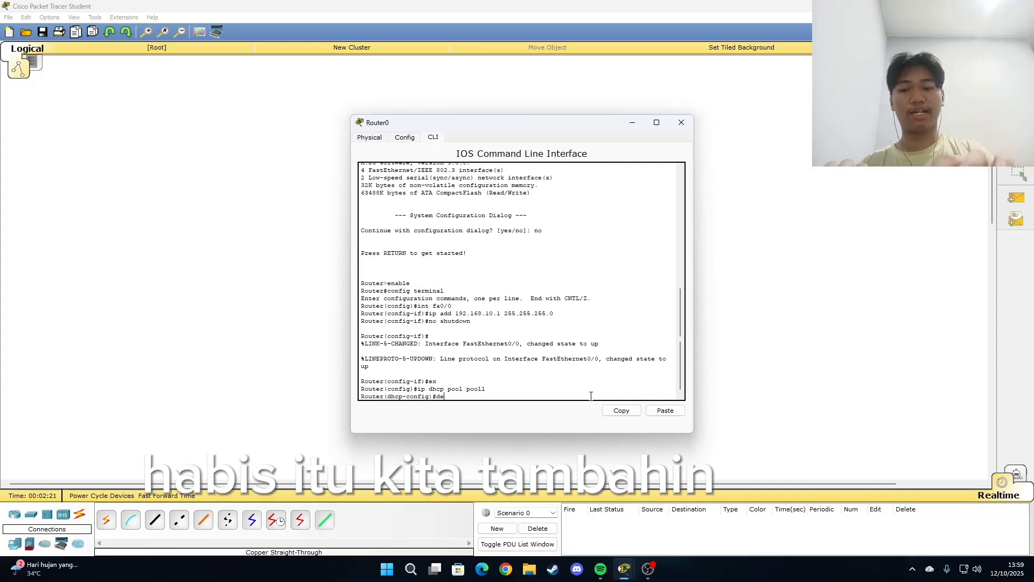
{"action": "type", "text": "fault-rou"}
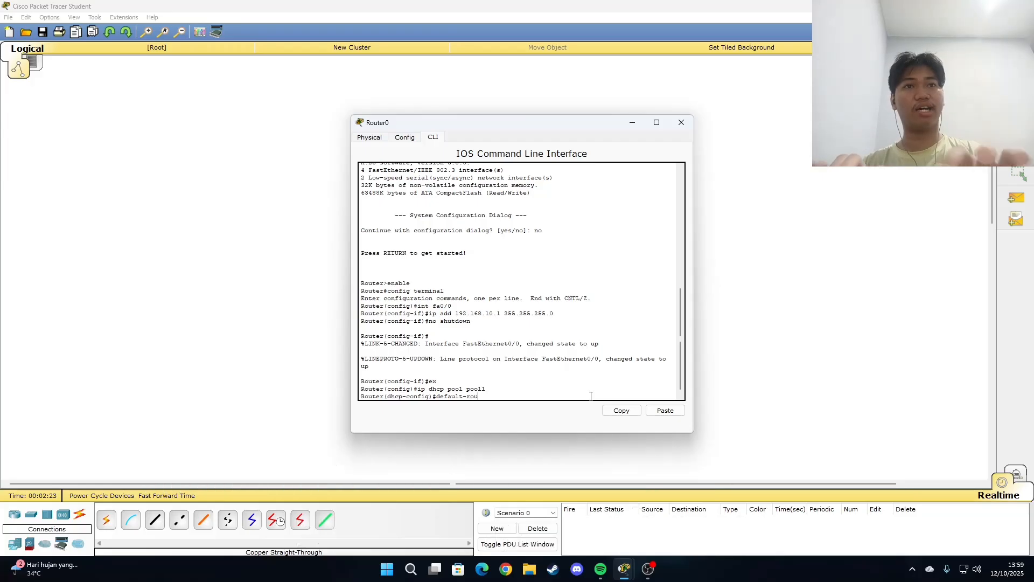
{"action": "type", "text": "ter"}
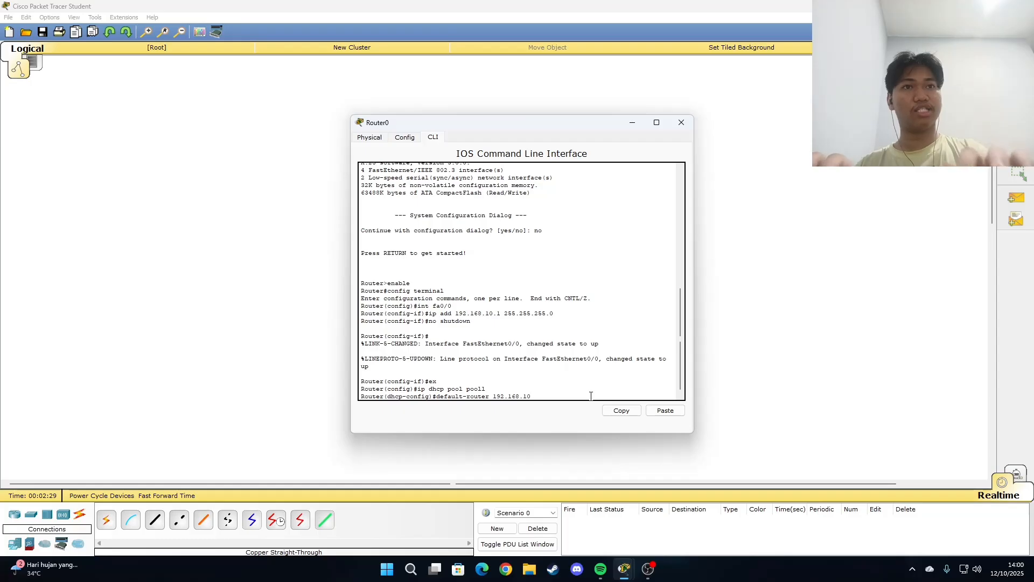
{"action": "type", "text": "192.168.10.1"}
{"action": "key", "text": "Return"}
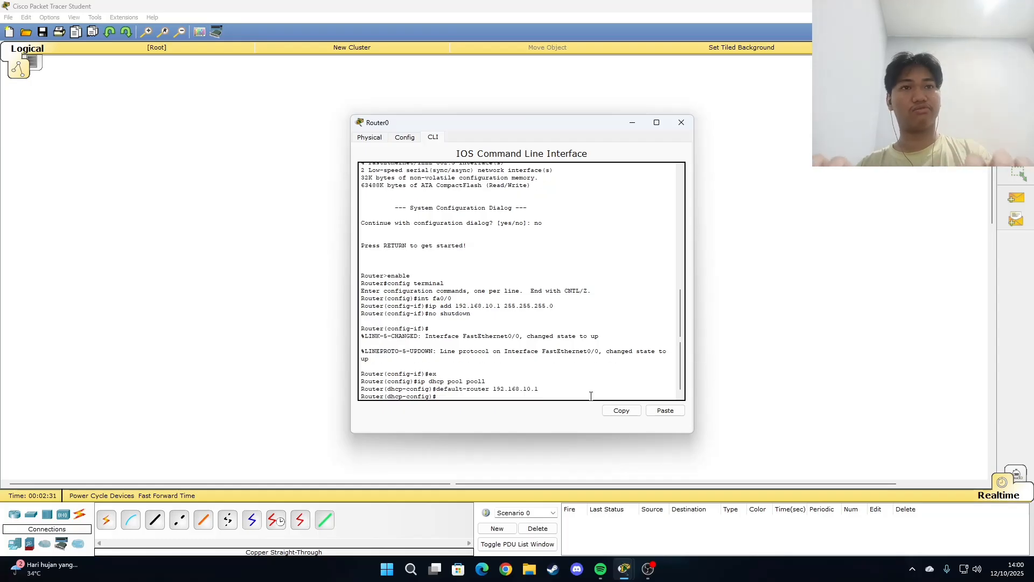
Step: Set the DHCP pool's DNS server with the command dns-server 8.8.8.8
{"action": "type", "text": "dns-se"}
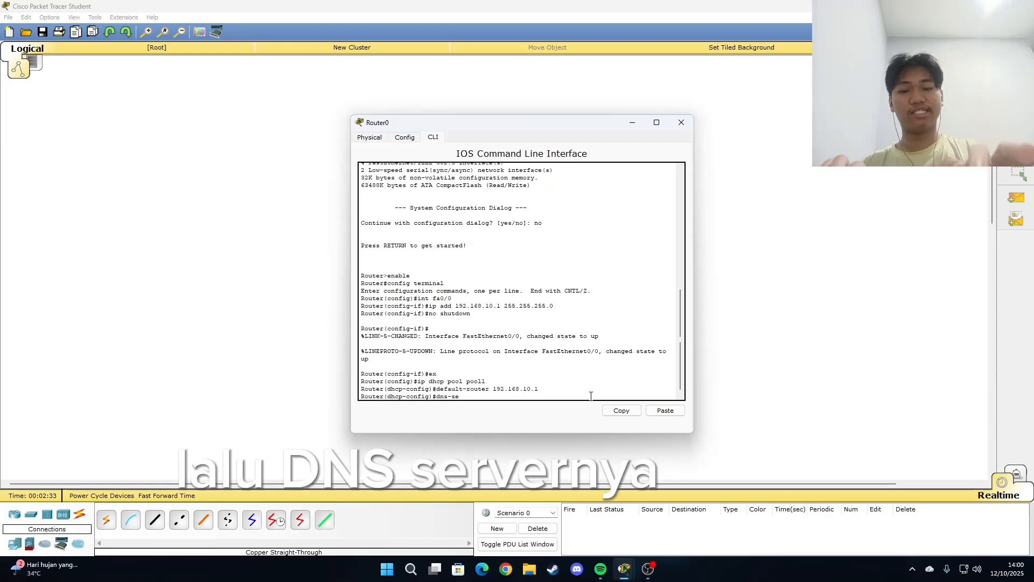
{"action": "type", "text": "rver 8.8.8.8"}
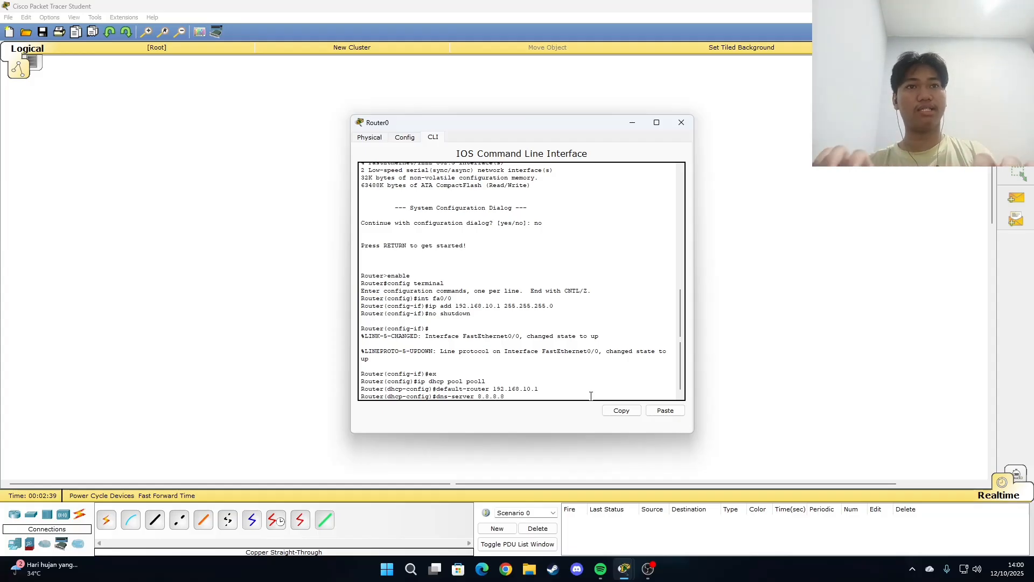
{"action": "key", "text": "Return"}
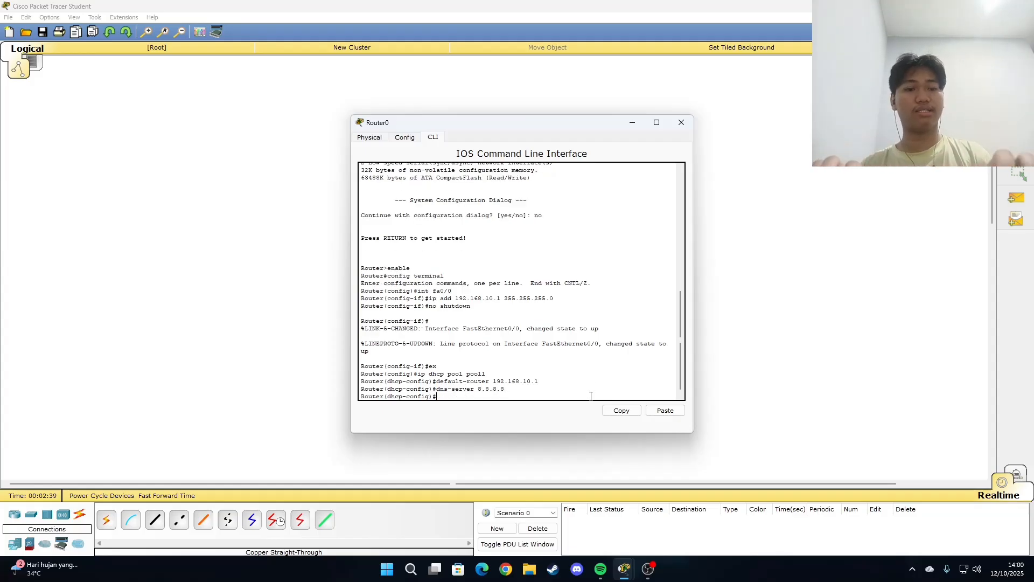
Step: Define the DHCP pool's network as 192.168.10.0 255.255.255.0, then exit pool configuration with ex and close Router0's window
{"action": "type", "text": "network 192.168.10.0"}
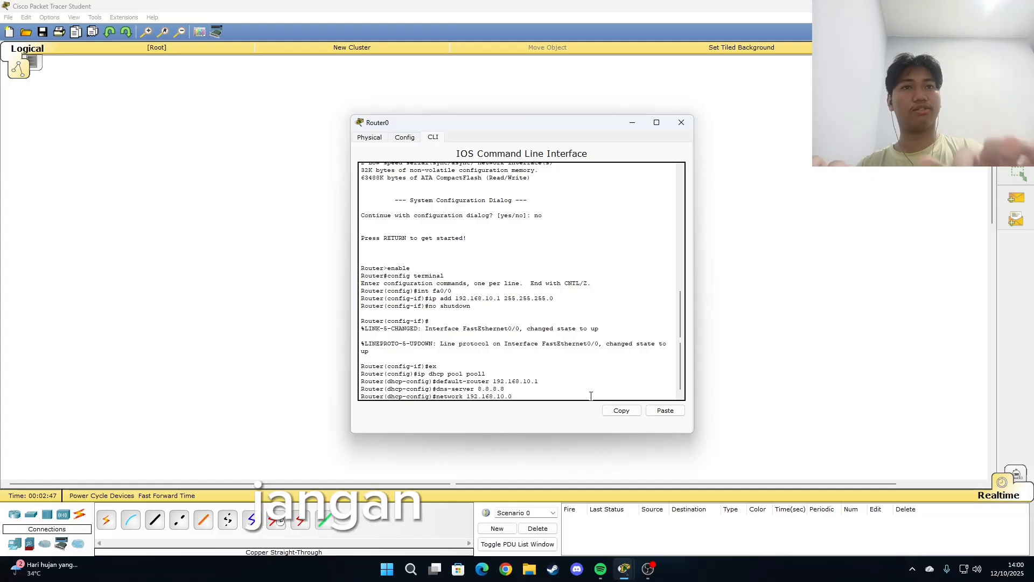
{"action": "type", "text": "255"}
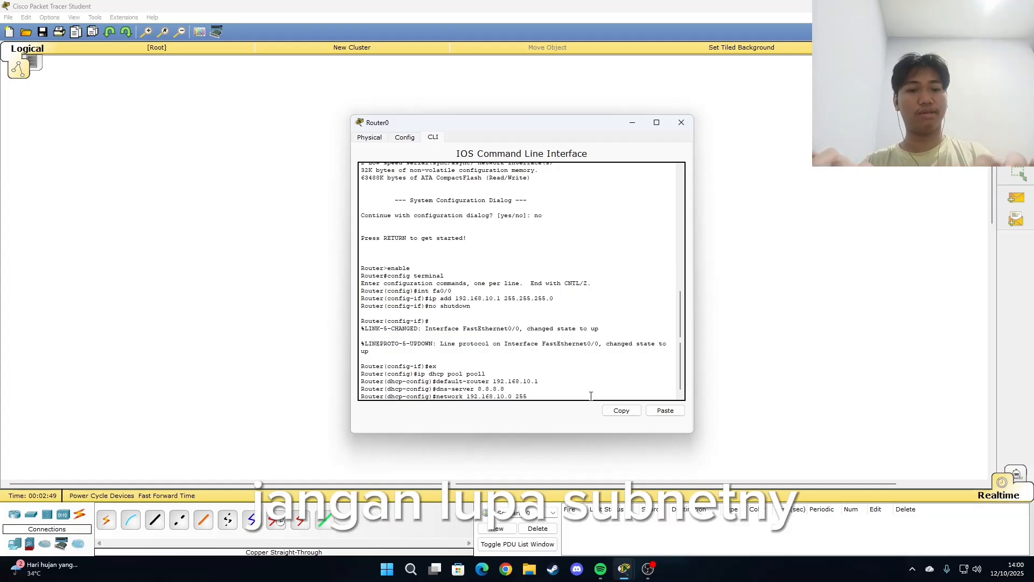
{"action": "type", "text": ".255.255.0"}
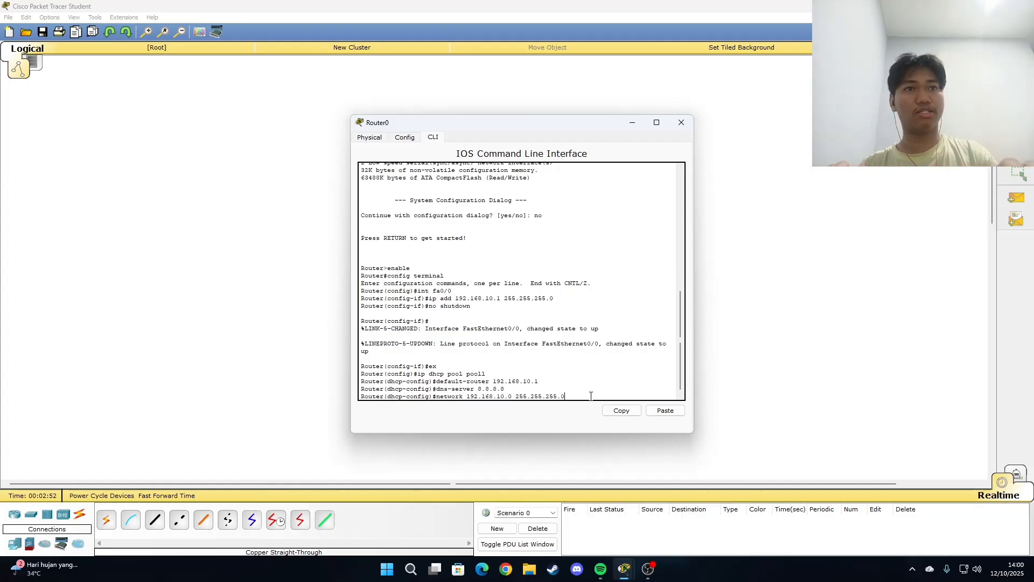
{"action": "key", "text": "Return"}
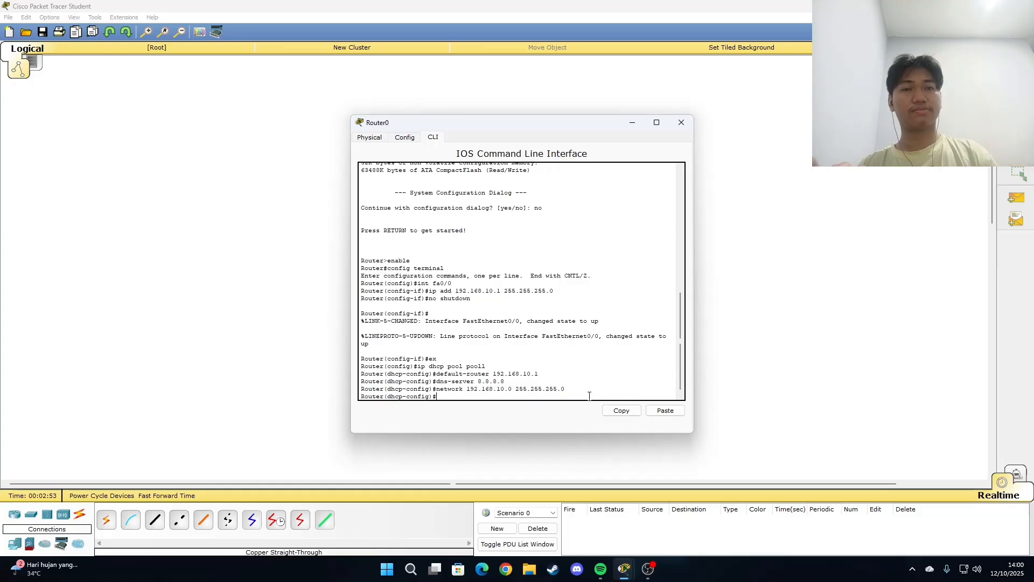
{"action": "type", "text": "ex"}
{"action": "key", "text": "Return"}
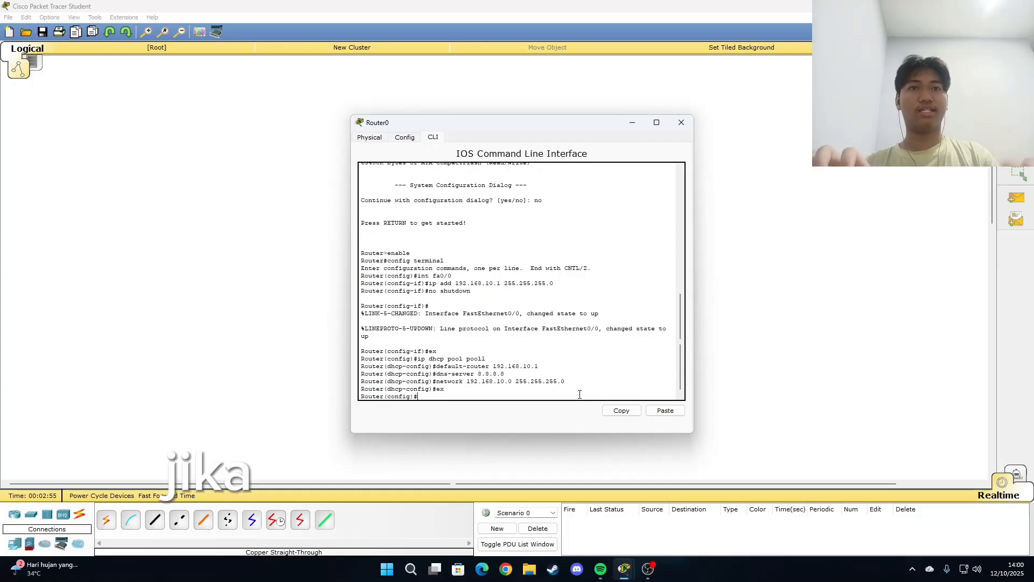
{"action": "left_click", "coordinate": [681, 122]}
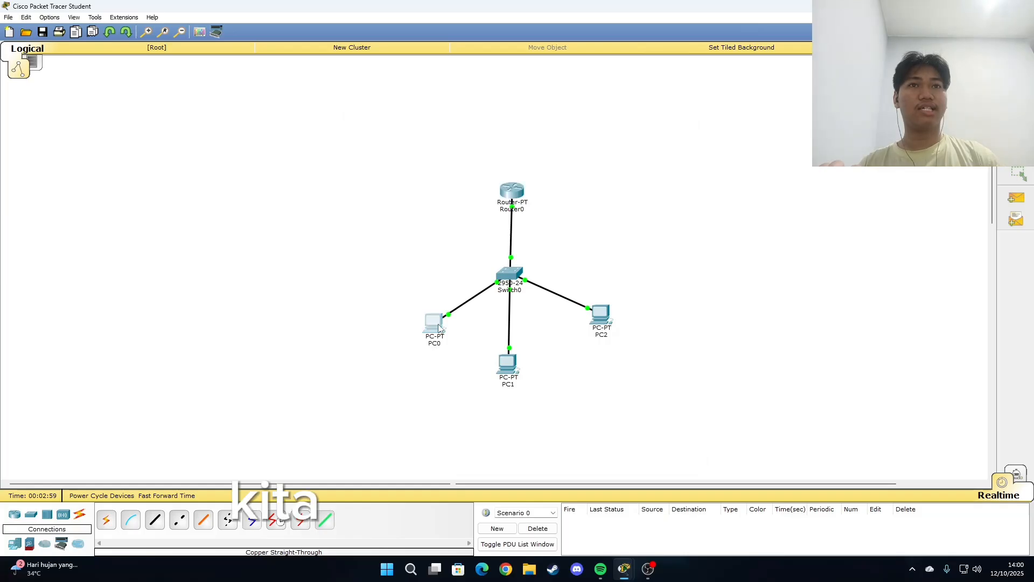
Step: Switch PC0's IPv4 configuration from static to DHCP, and close its window once an address is obtained
{"action": "left_click", "coordinate": [433, 322]}
{"action": "left_click", "coordinate": [440, 170]}
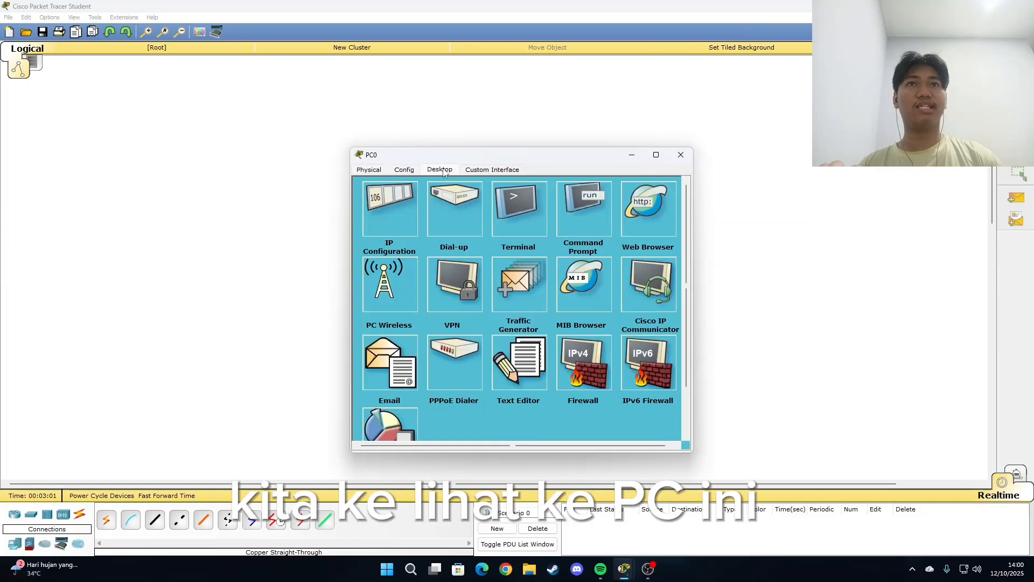
{"action": "left_click", "coordinate": [399, 211]}
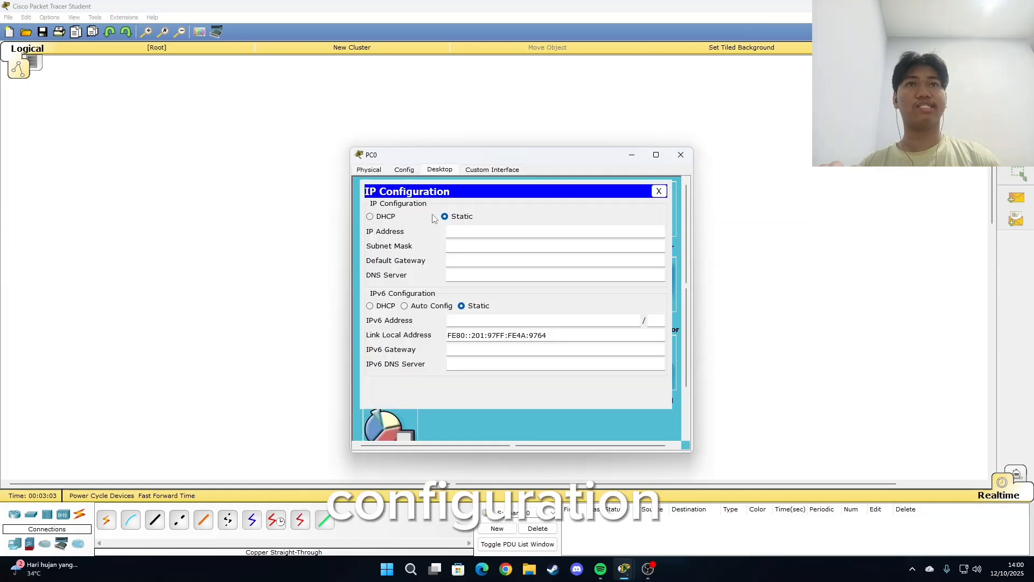
{"action": "left_click", "coordinate": [375, 218]}
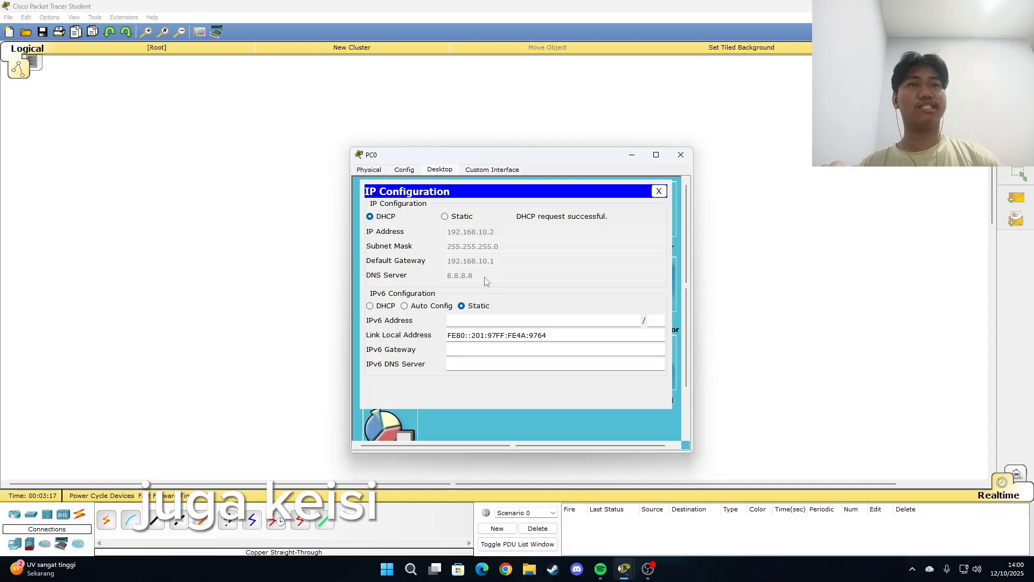
{"action": "left_click", "coordinate": [680, 155]}
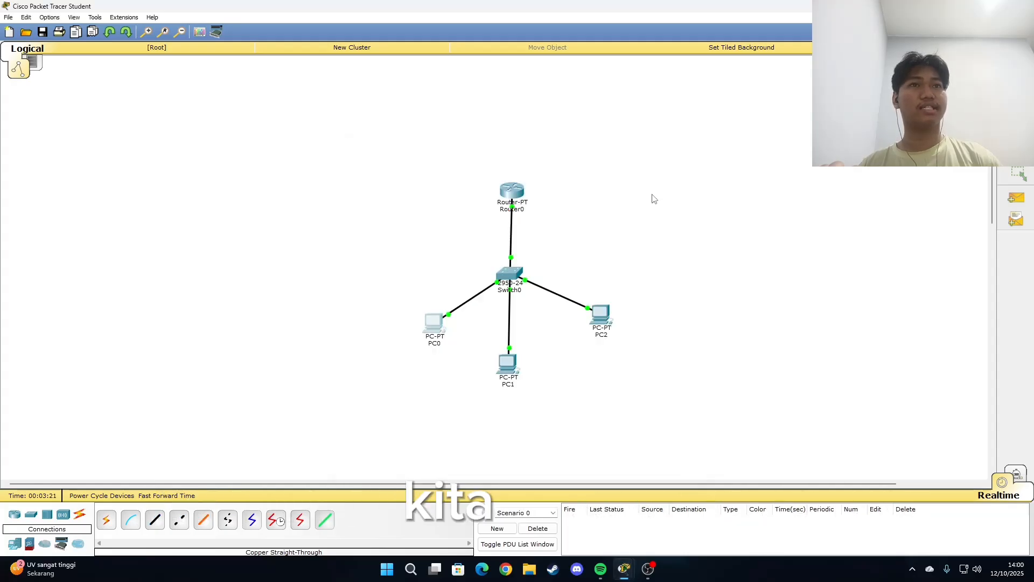
Step: Switch PC1's IPv4 configuration from static to DHCP, and close its window once an address is obtained
{"action": "left_click", "coordinate": [510, 363]}
{"action": "left_click", "coordinate": [439, 170]}
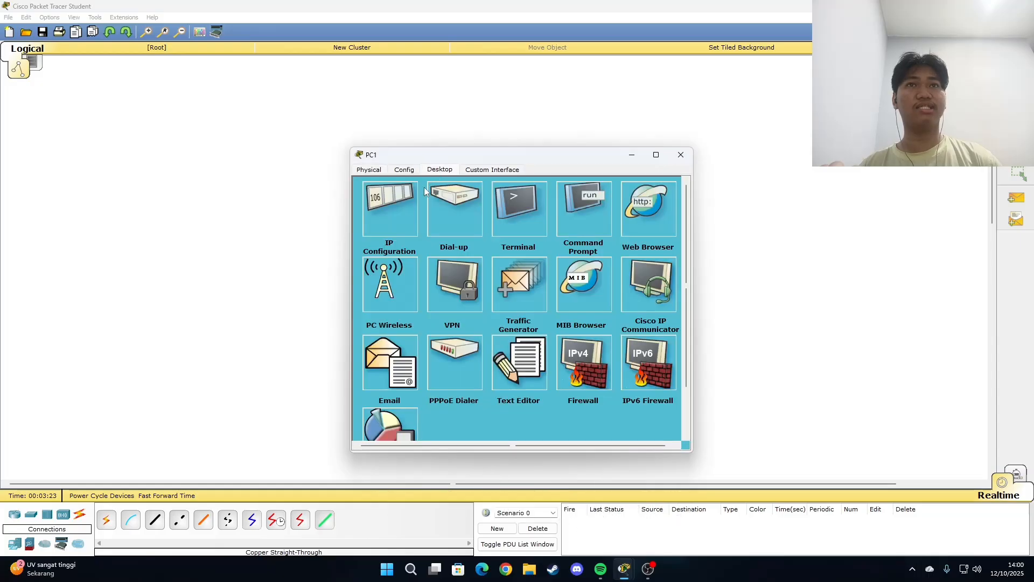
{"action": "left_click", "coordinate": [406, 208]}
{"action": "left_click", "coordinate": [370, 217]}
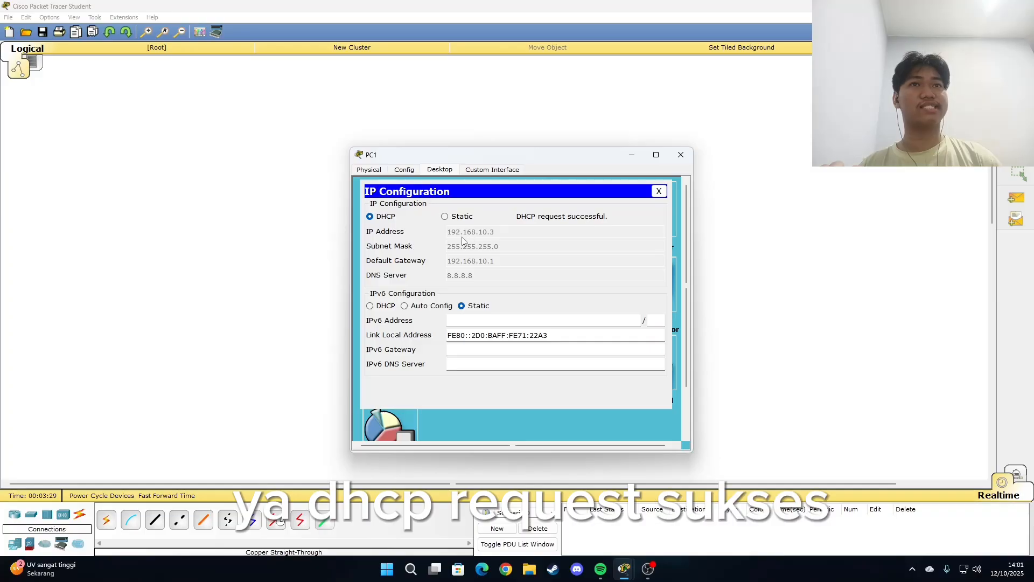
{"action": "left_click", "coordinate": [680, 154]}
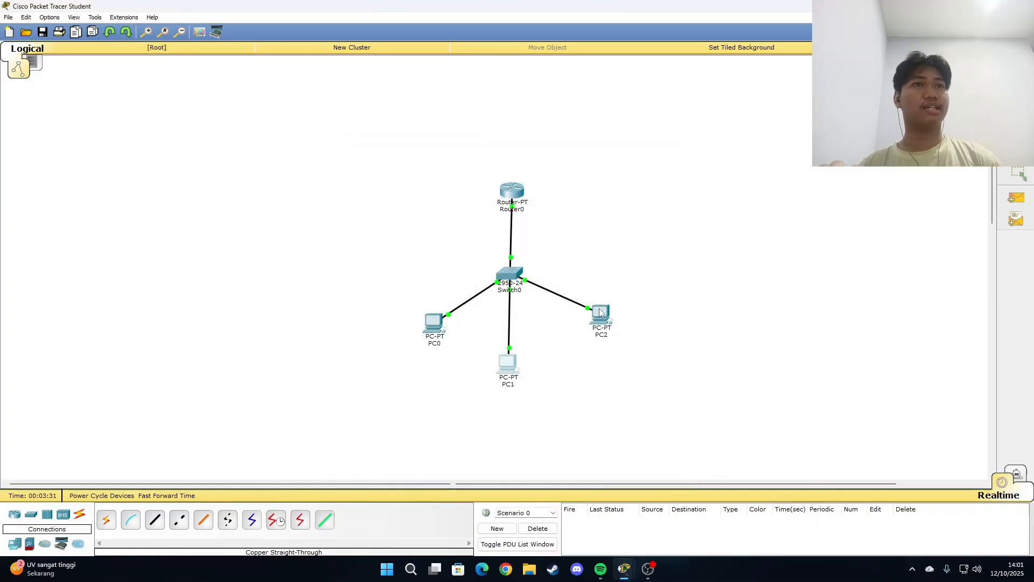
Step: Switch PC2's IPv4 configuration from static to DHCP, and close its window once an address is obtained
{"action": "left_click", "coordinate": [508, 363]}
{"action": "left_click", "coordinate": [438, 170]}
{"action": "left_click", "coordinate": [398, 210]}
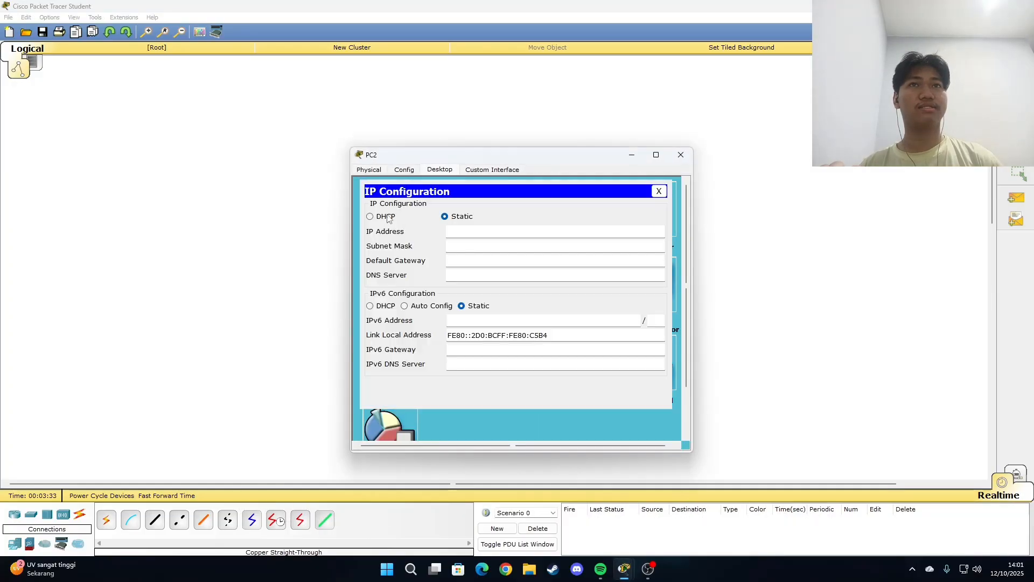
{"action": "left_click", "coordinate": [386, 216]}
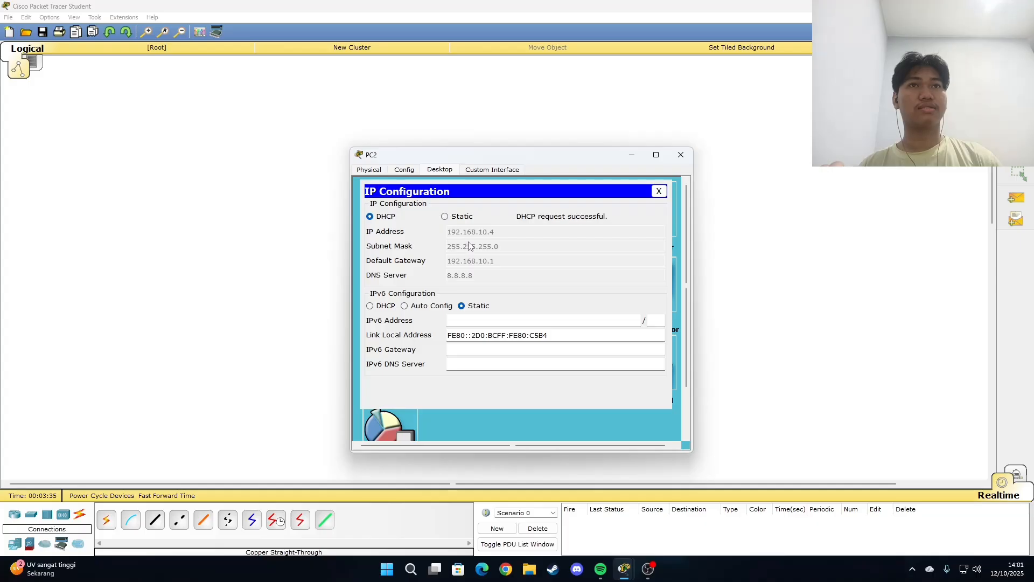
{"action": "left_click", "coordinate": [680, 156]}
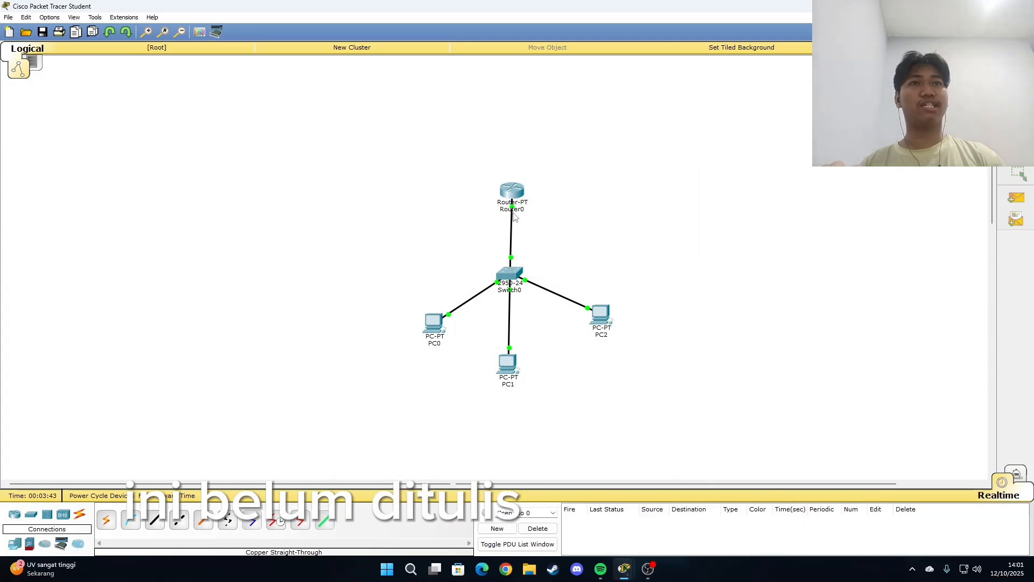
Step: Check in Router0's command line interface that the DHCP pool's default-router and network entries match, and close the window
{"action": "left_click_drag", "start_coordinate": [512, 195], "coordinate": [509, 195]}
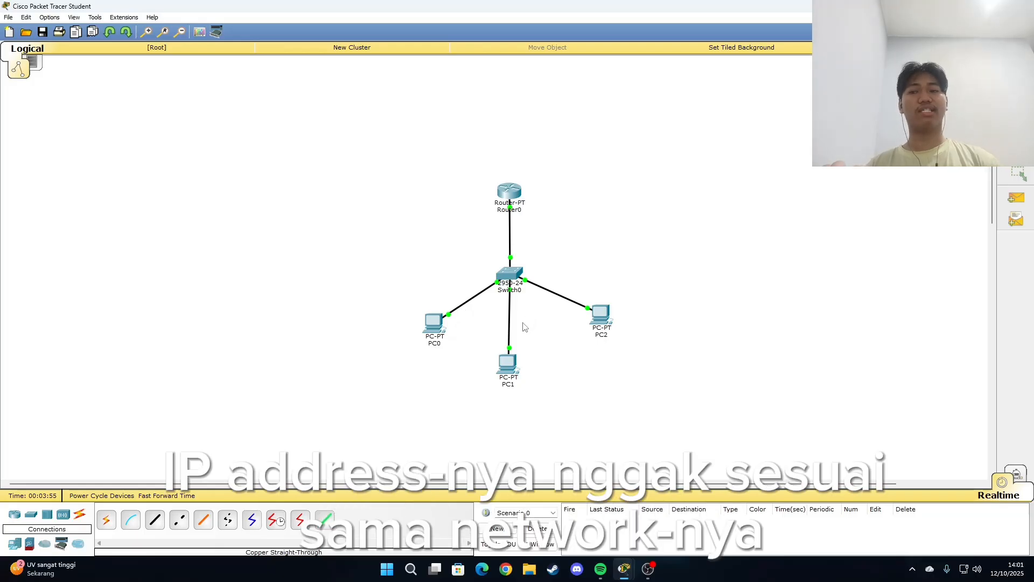
{"action": "double_click", "coordinate": [511, 193]}
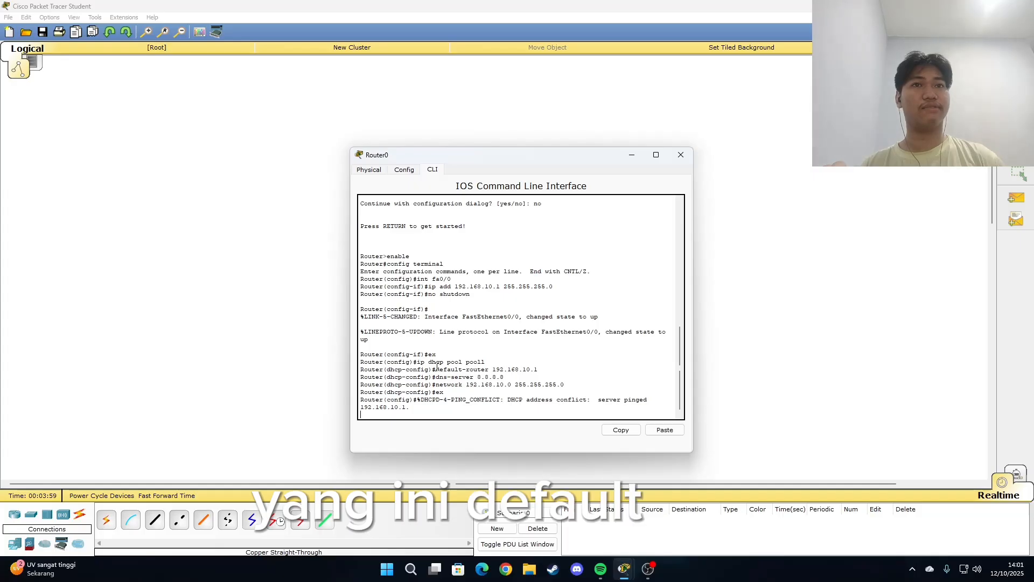
{"action": "left_click_drag", "start_coordinate": [435, 369], "coordinate": [537, 369]}
{"action": "left_click_drag", "start_coordinate": [448, 386], "coordinate": [523, 387]}
{"action": "left_click", "coordinate": [500, 387]}
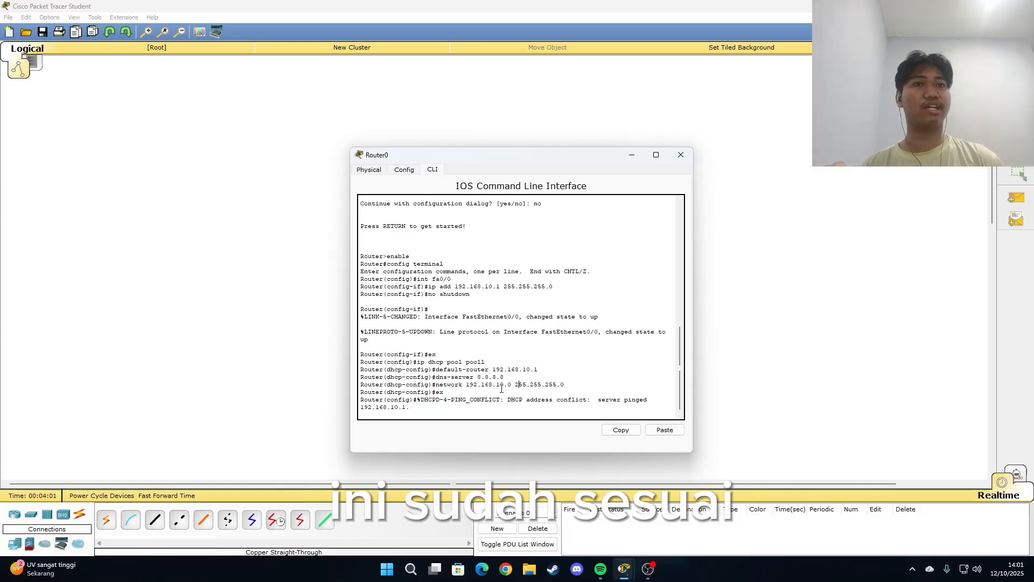
{"action": "left_click", "coordinate": [681, 156]}
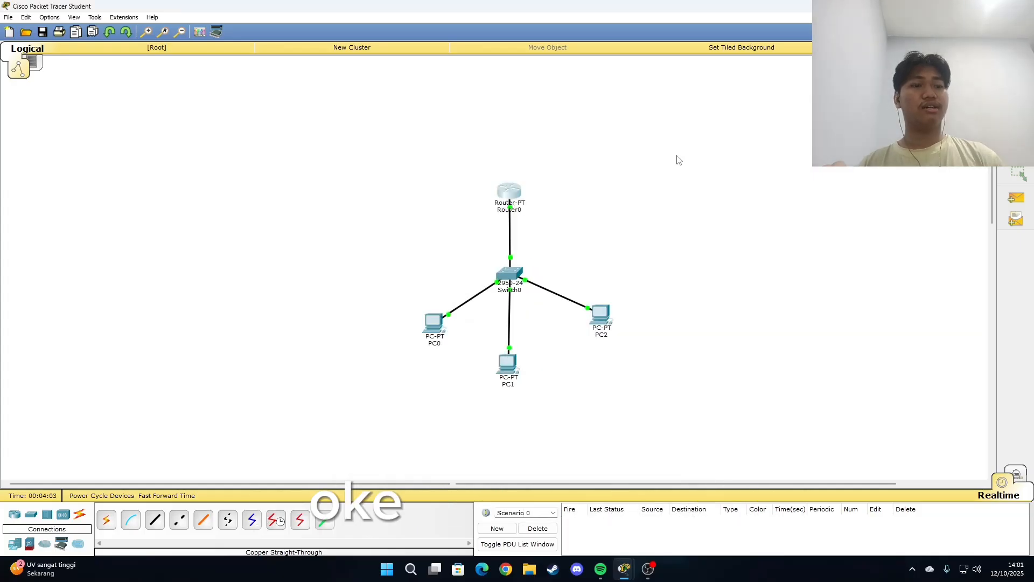